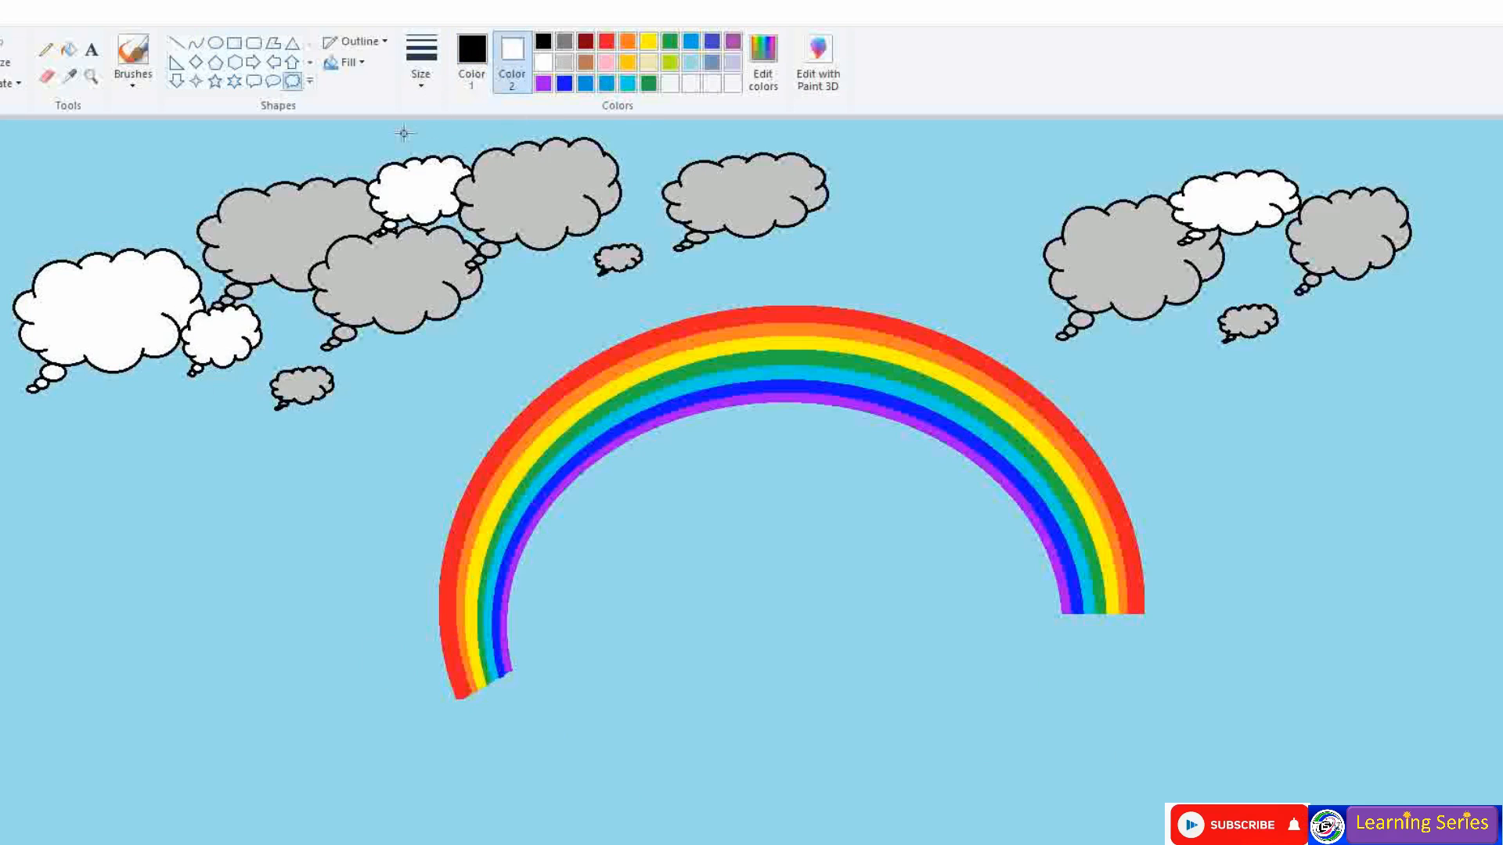
- Choose the Oval shape in the Shapes gallery instead of the cloud callout
left_click(216, 42)
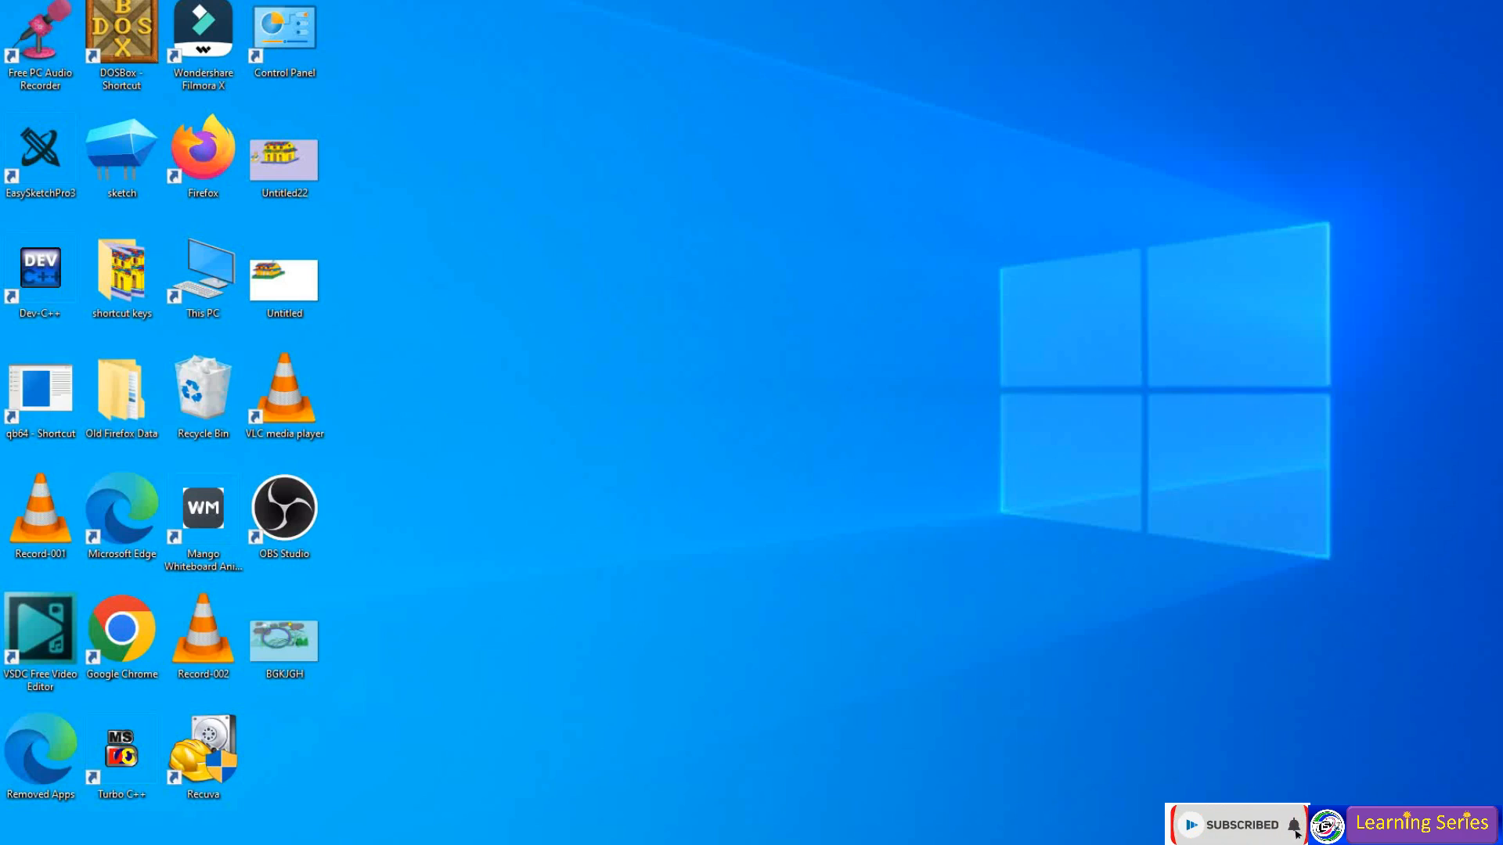
- Launch Paint from Windows search and draw a purple oval in the middle of the canvas
key("super")
type("paint")
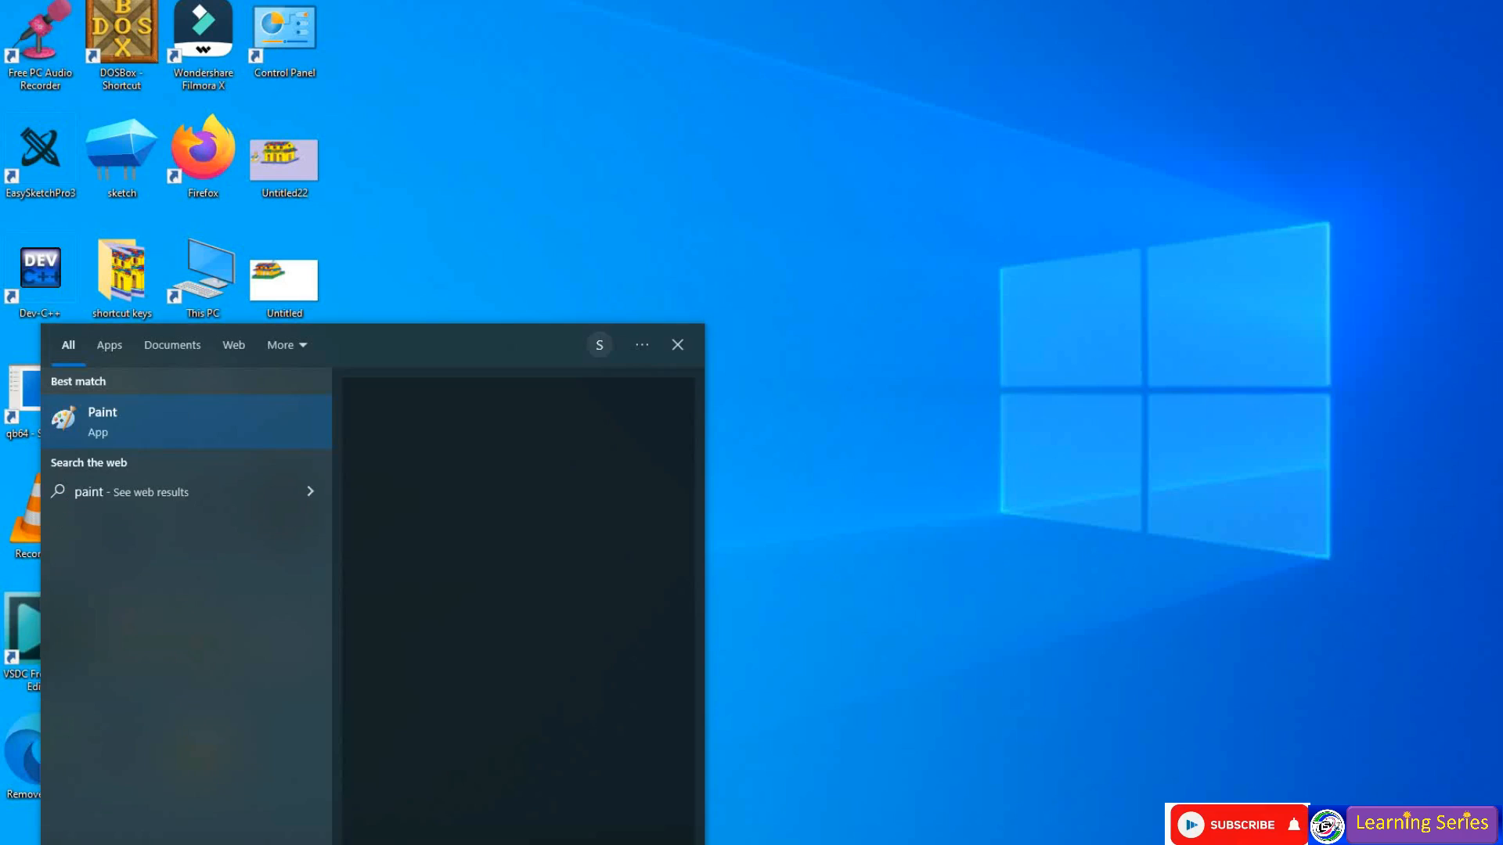
left_click(1002, 365)
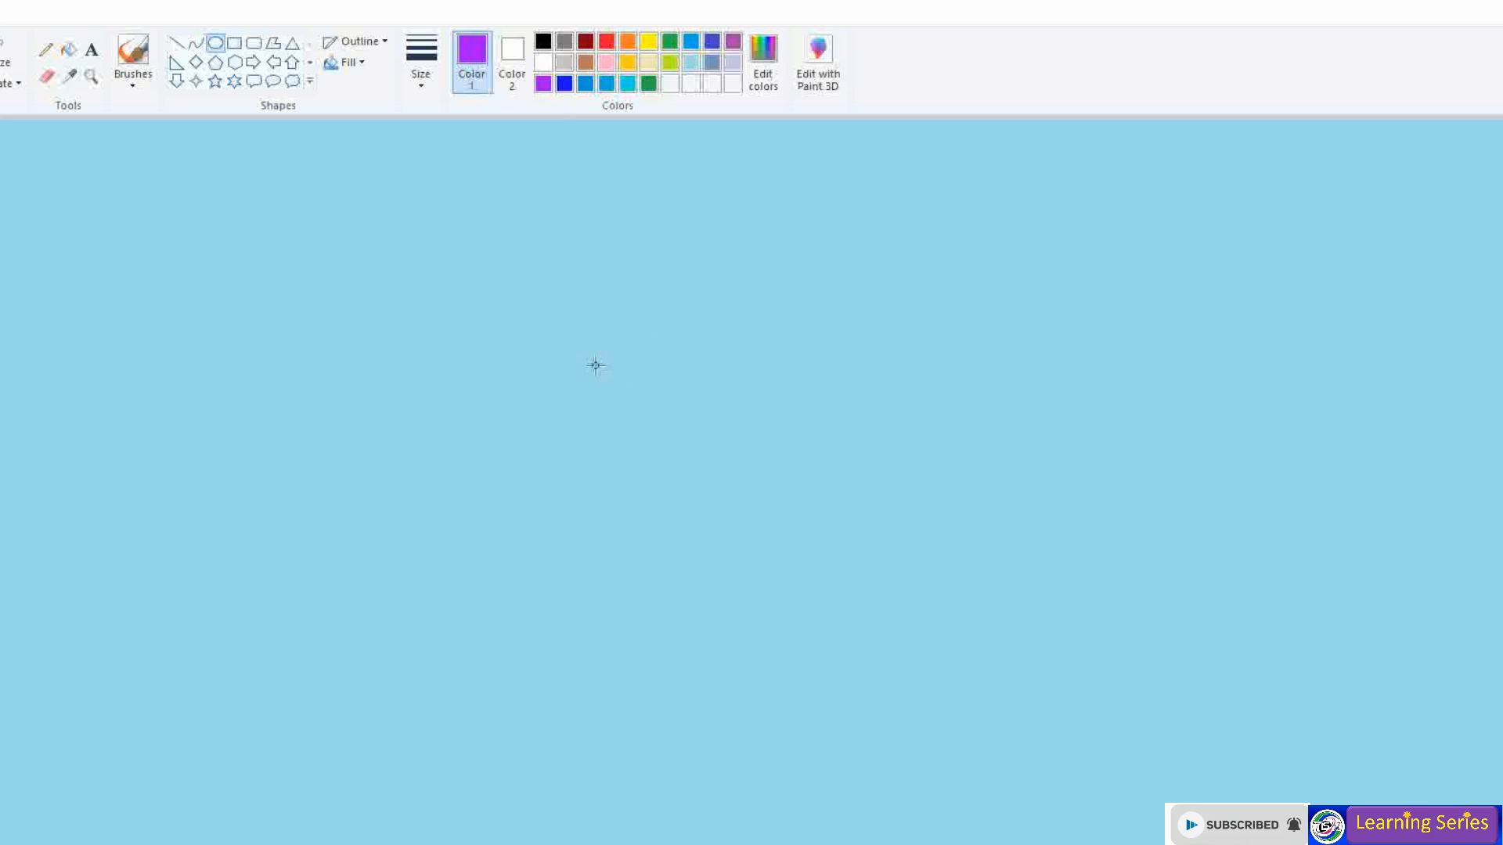
left_click_drag(583, 360, 1133, 814)
mouse_move(1071, 771)
left_mouse_down()
mouse_move(989, 751)
mouse_move(1002, 800)
left_mouse_up()
- Draw a blue oval tightly around the purple one, adjusting its edges to fit
left_click(564, 83)
left_click_drag(519, 383, 1111, 844)
left_click_drag(909, 721, 876, 714)
left_click_drag(785, 841, 785, 844)
left_click_drag(779, 382, 779, 385)
left_click_drag(480, 627, 486, 627)
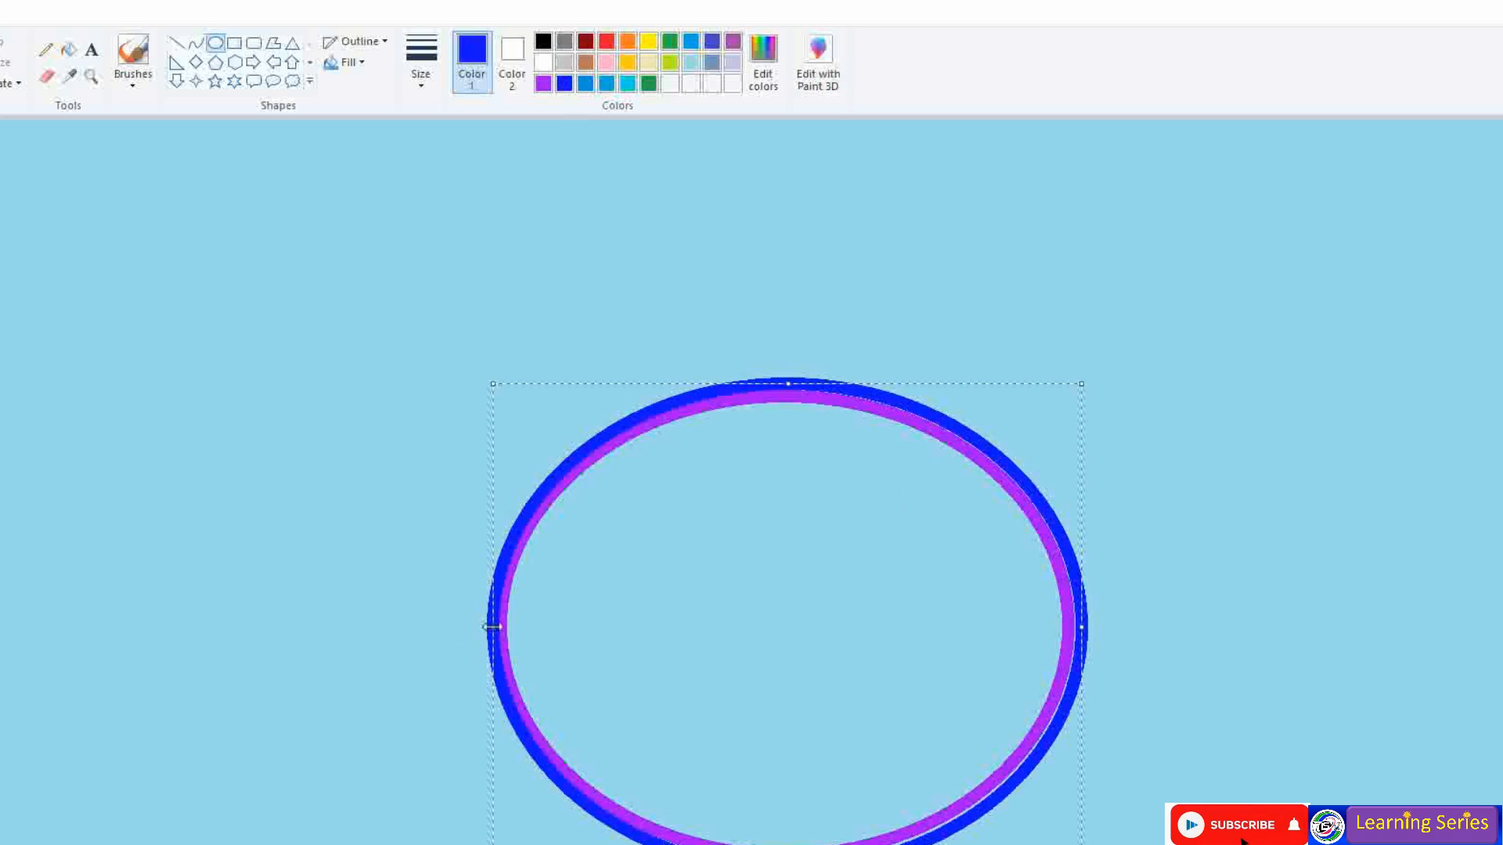
left_click_drag(1086, 625, 1078, 624)
left_click_drag(785, 383, 784, 385)
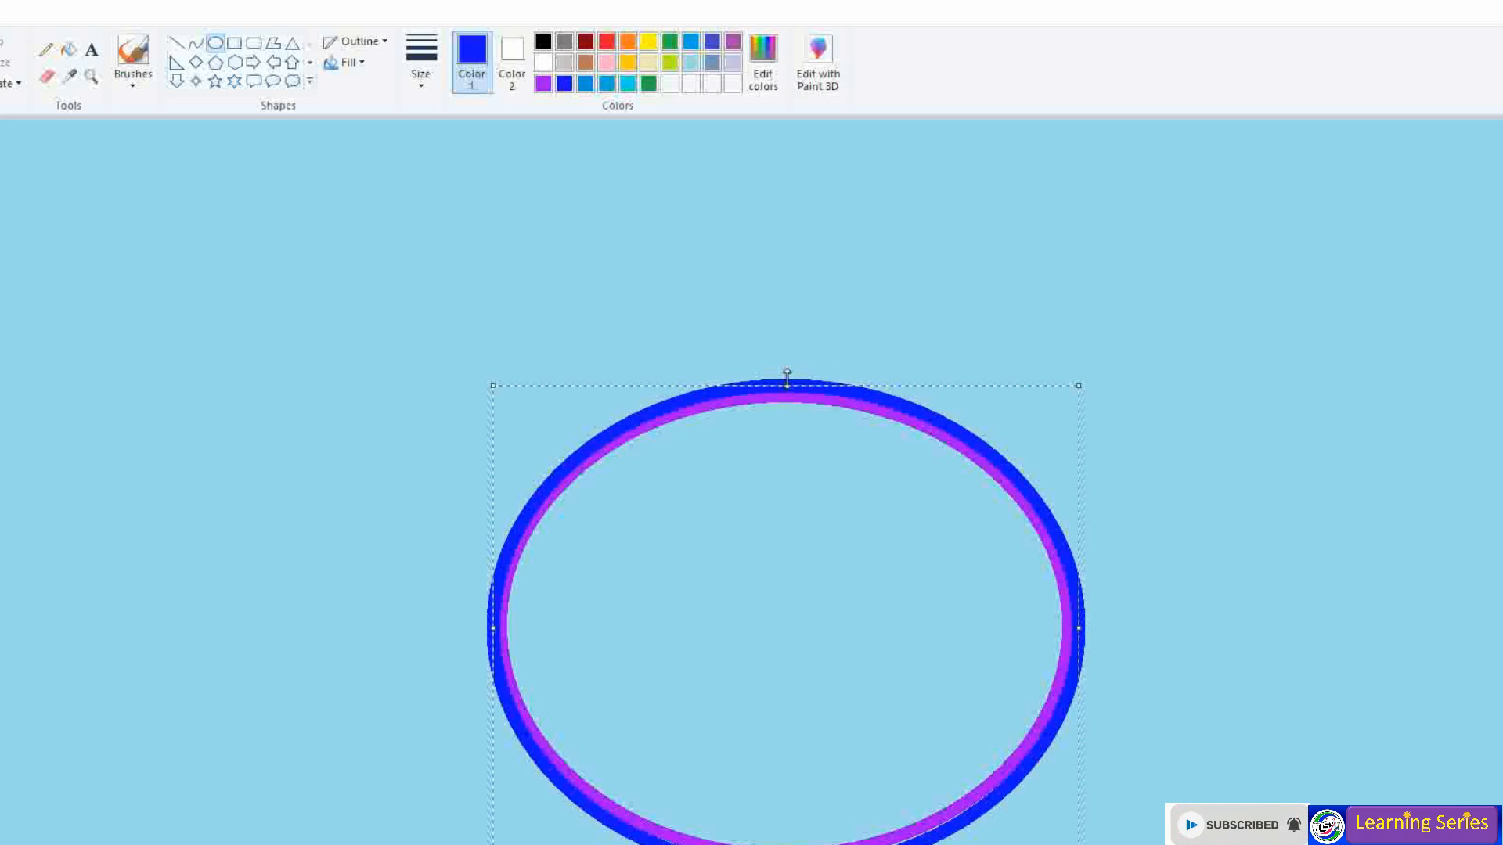
left_click(759, 184)
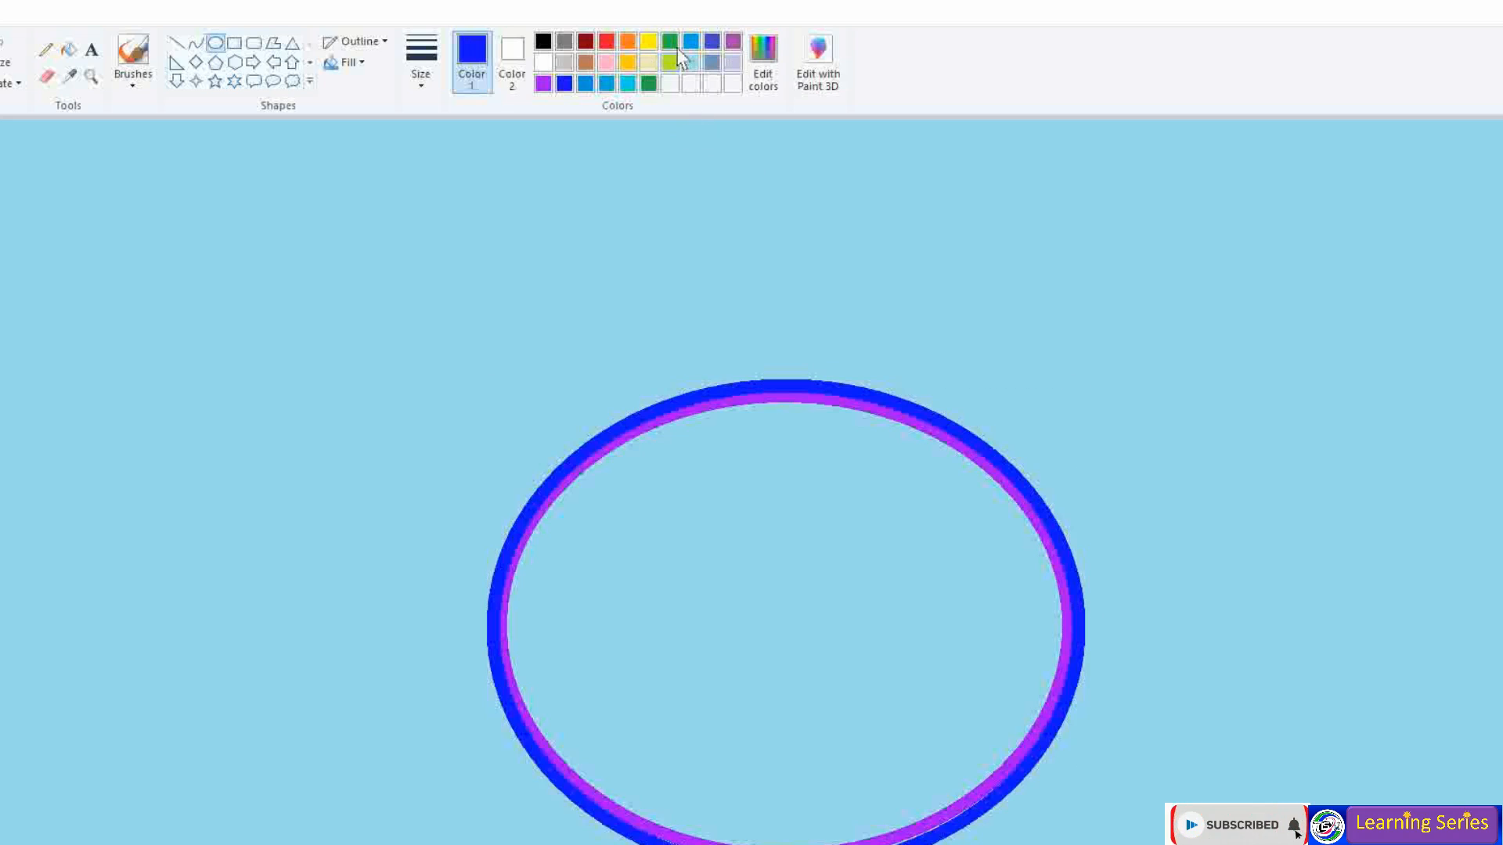
- Add a light cyan oval ring hugging the blue ring
left_click_drag(473, 306, 1117, 844)
left_click_drag(1117, 305, 1086, 374)
left_click_drag(473, 631, 480, 633)
left_click(628, 83)
left_click_drag(480, 844, 485, 844)
left_click_drag(786, 374, 794, 371)
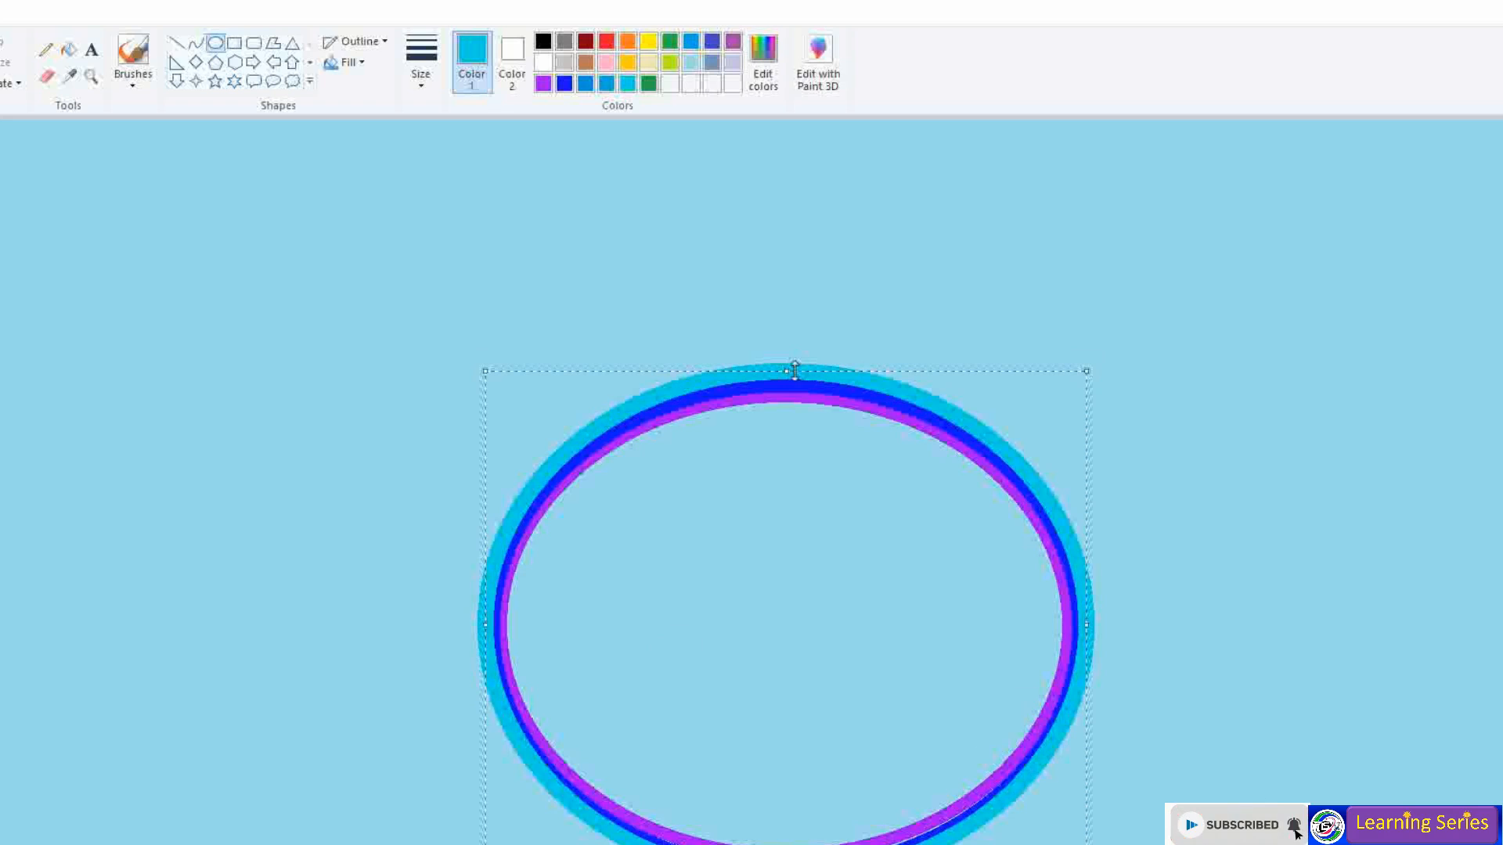
left_click_drag(1100, 644, 1092, 645)
left_click_drag(485, 628, 483, 628)
left_click(639, 154)
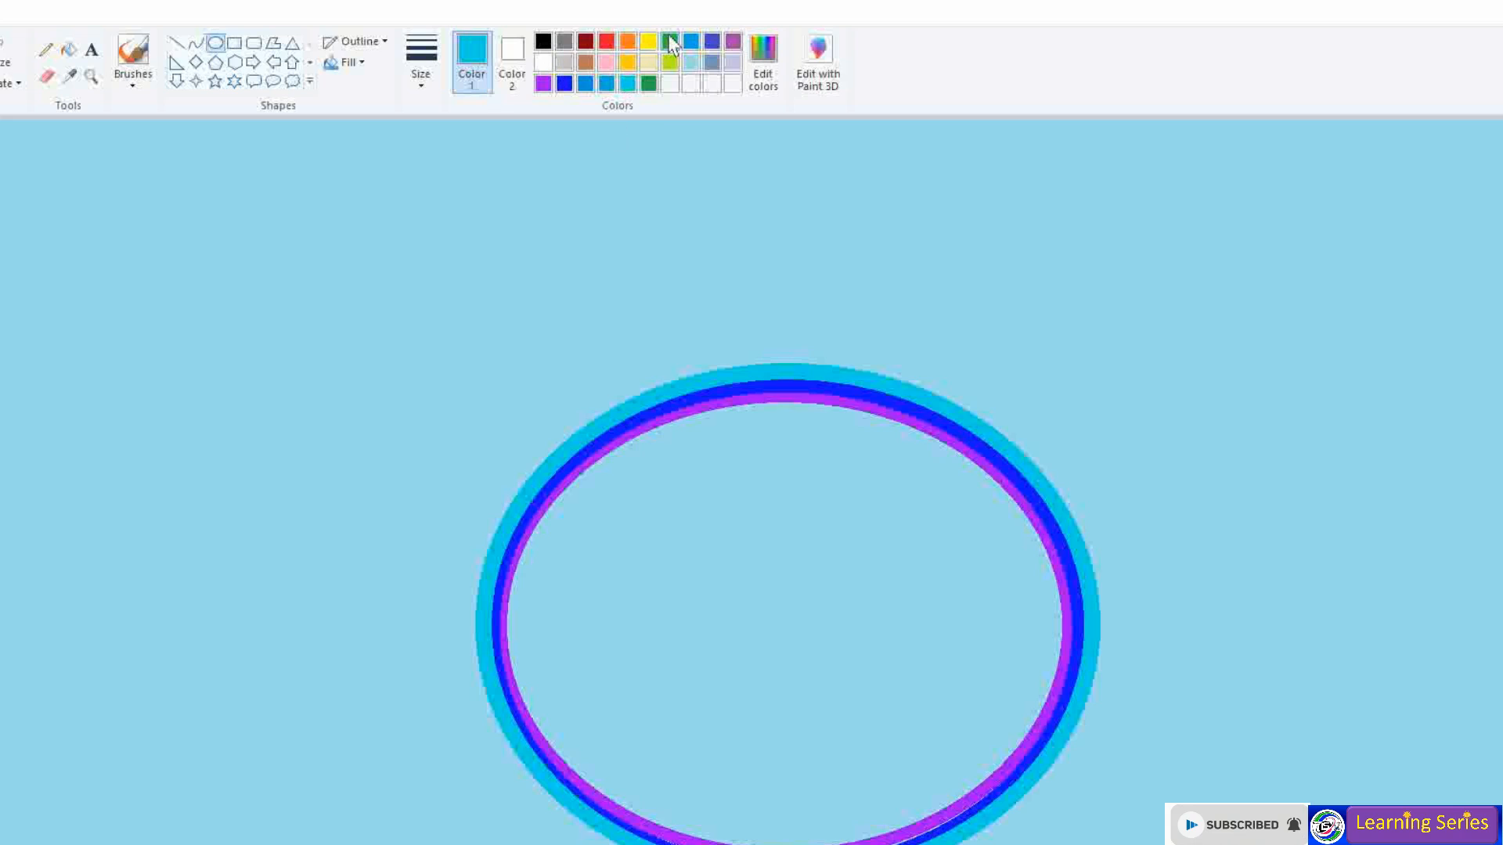
- Add a green oval ring snugly around the cyan ring
left_click(669, 41)
left_click_drag(465, 321, 1115, 844)
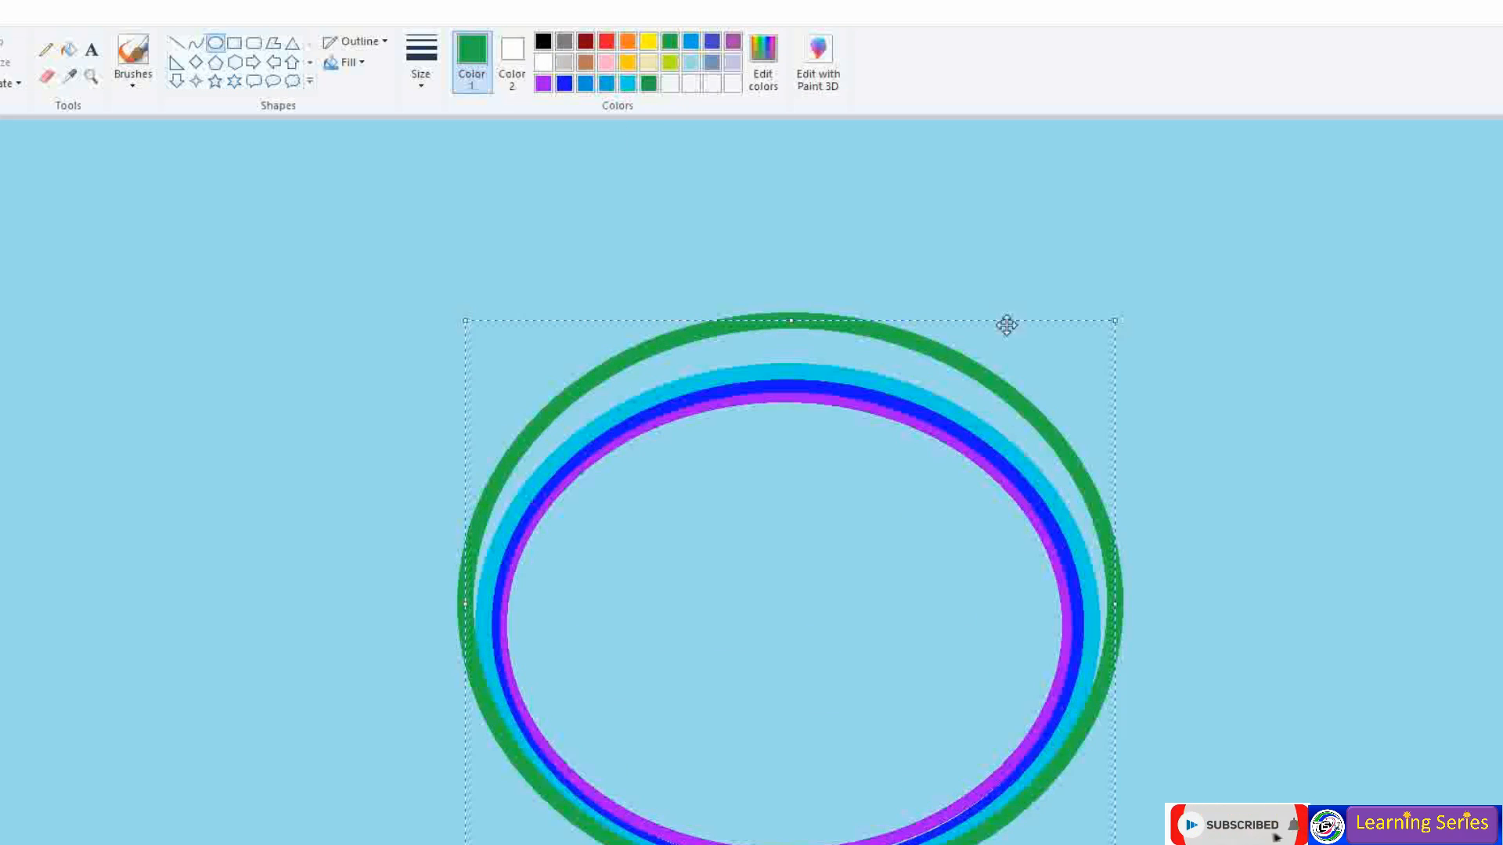
left_click_drag(1115, 321, 1089, 356)
left_click_drag(475, 358, 468, 366)
left_click_drag(822, 594, 832, 586)
left_click(681, 180)
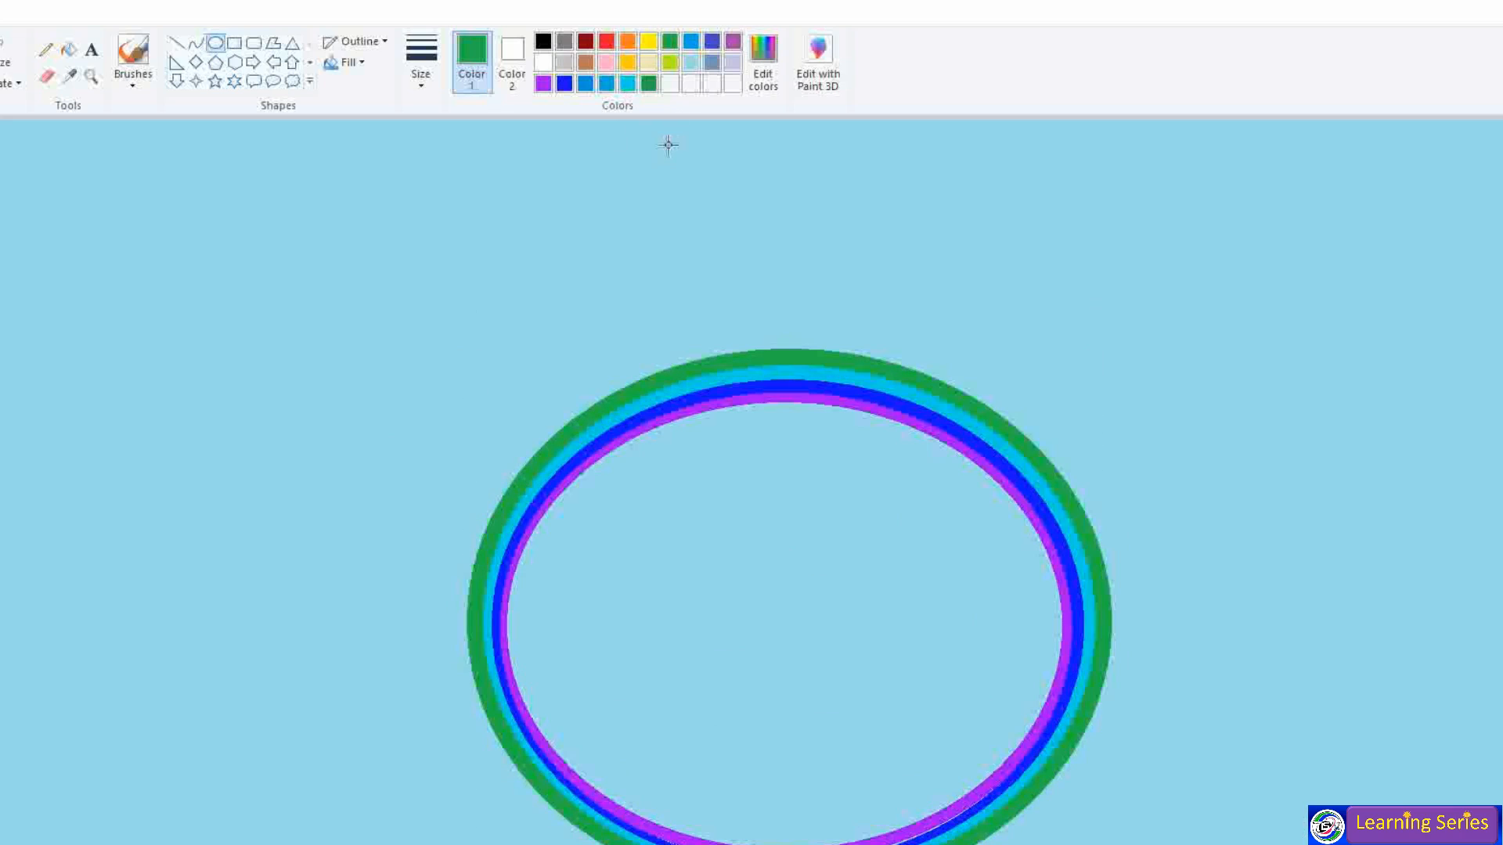
- Draw a yellow oval ring around the green band
left_click_drag(459, 332, 1115, 844)
left_click_drag(459, 616, 467, 617)
left_click_drag(798, 333, 796, 340)
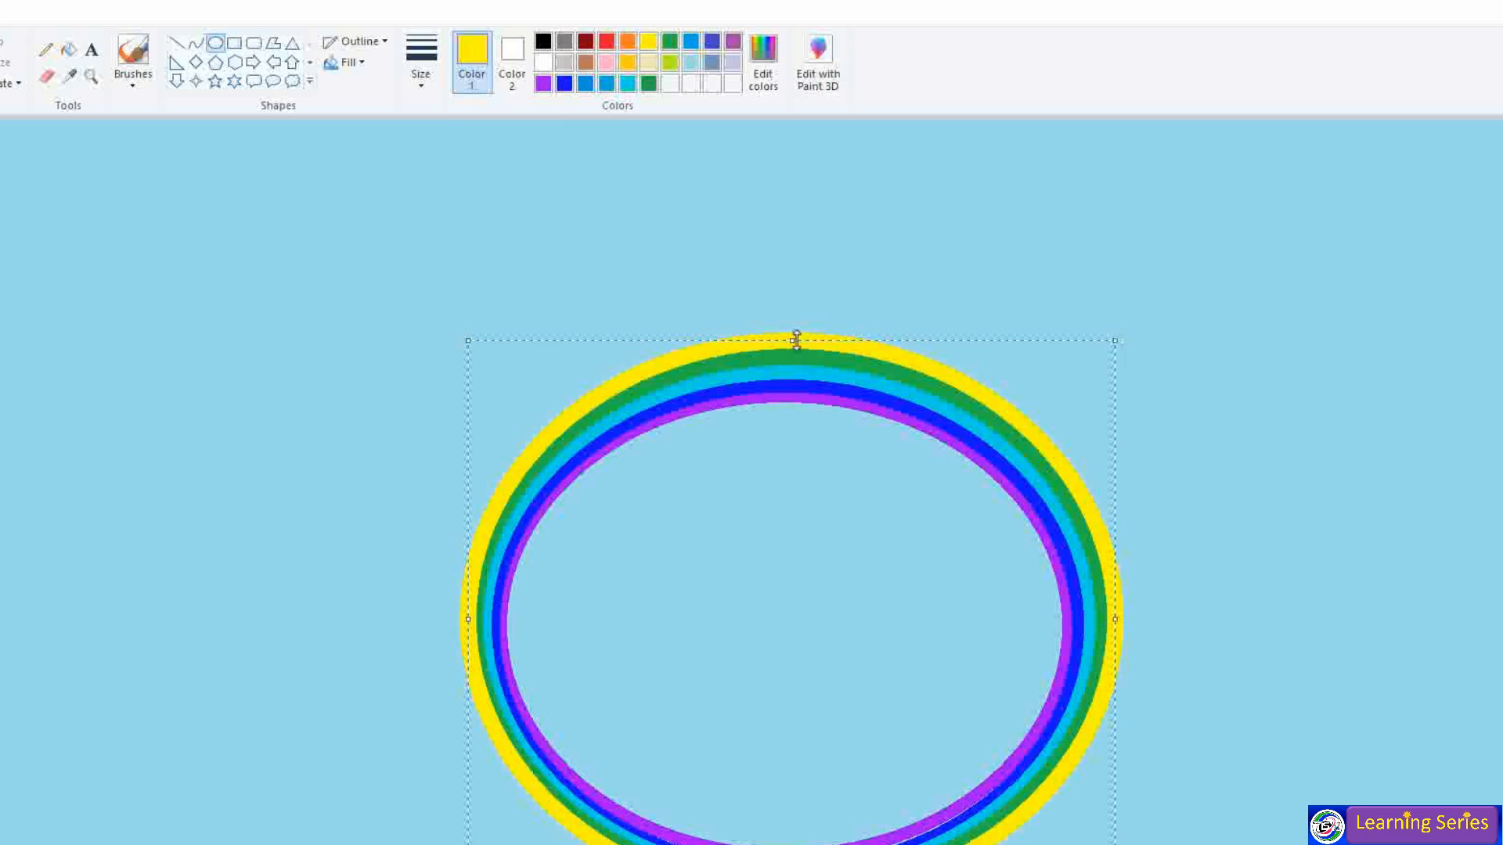
left_click(924, 297)
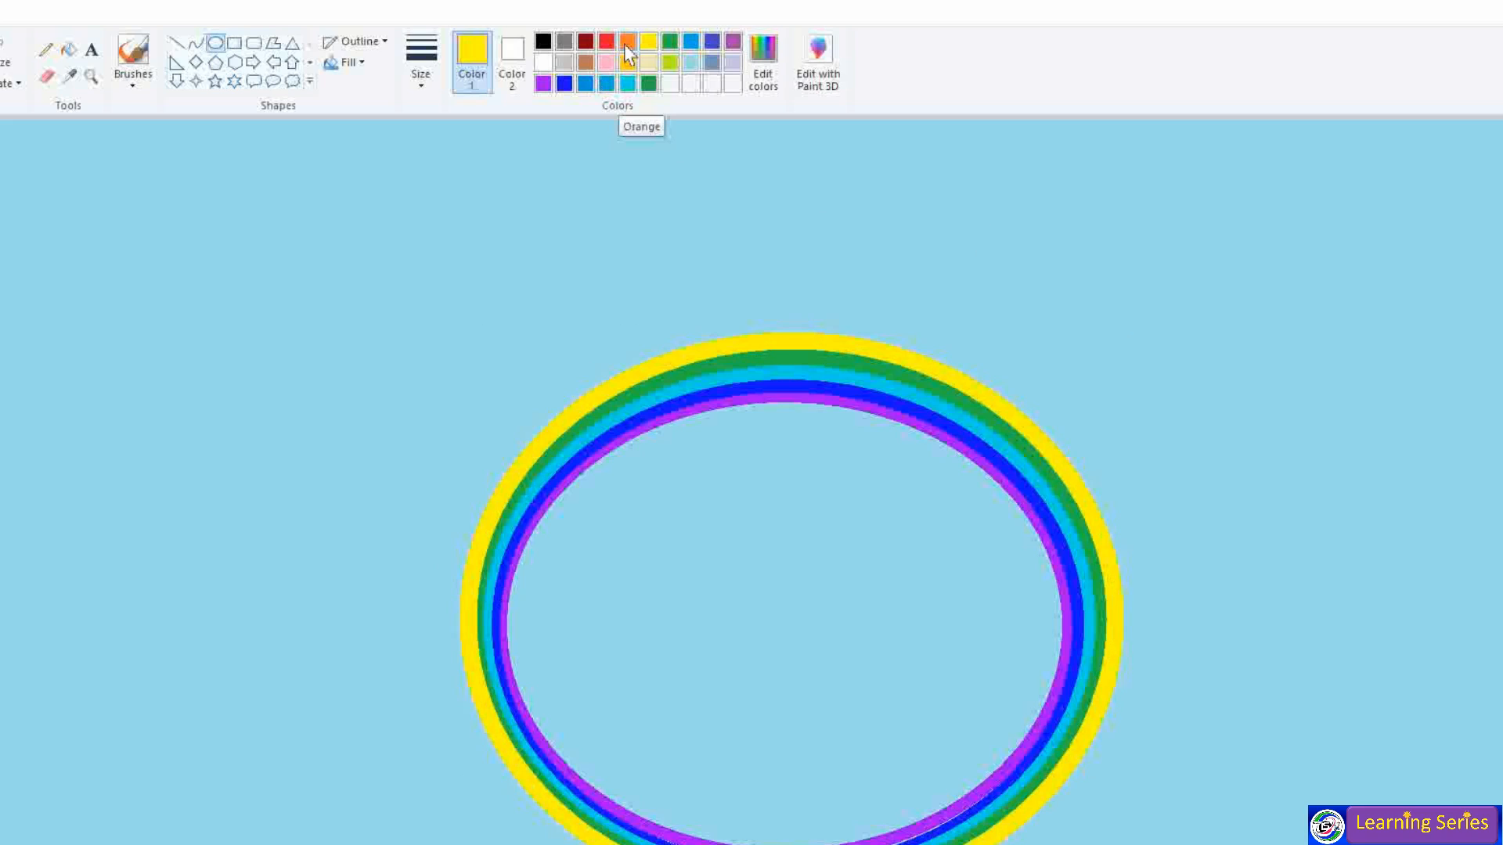
- Add orange and red outer rings, then set Color 2 to sky blue
left_click(627, 47)
left_click_drag(470, 341, 1127, 842)
left_click_drag(475, 613, 454, 613)
left_click_drag(792, 344, 788, 327)
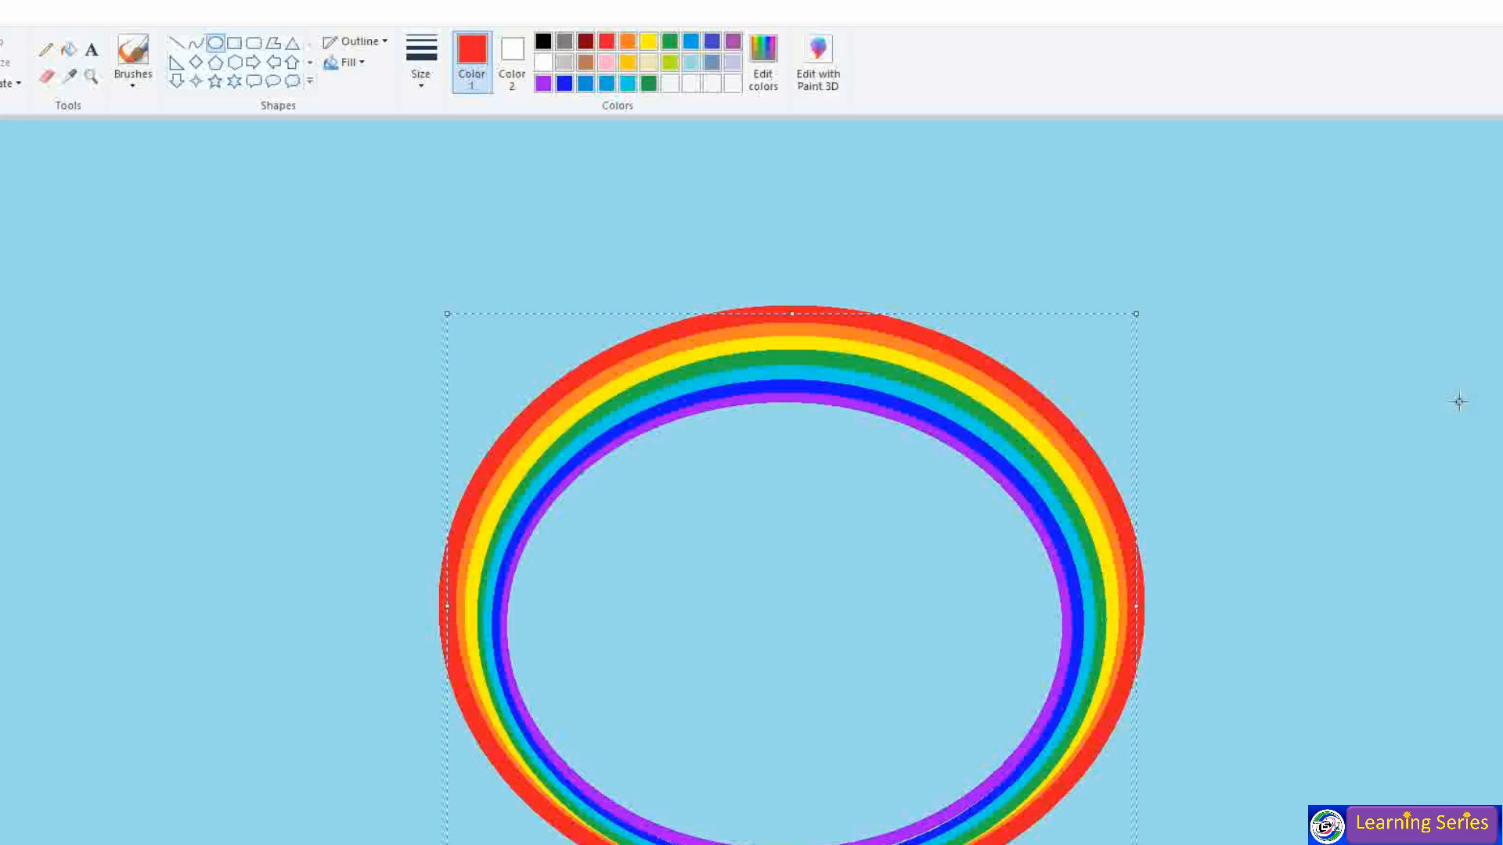
left_click(1409, 451)
left_click(512, 63)
left_click(692, 64)
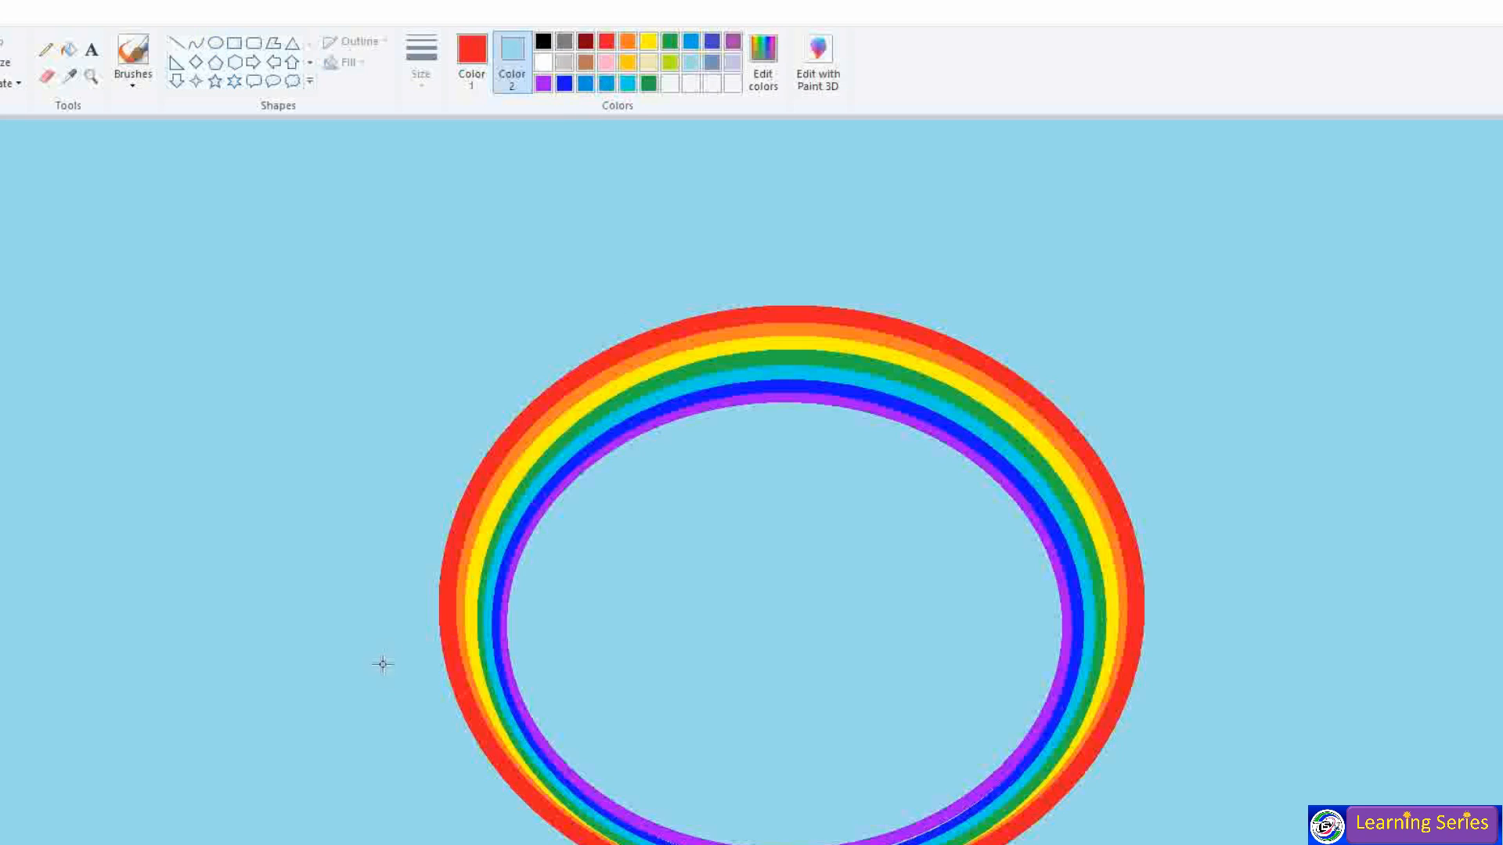
- Delete the rainbow's lower half and trim the right leg's bottom, leaving an arch
key("Delete")
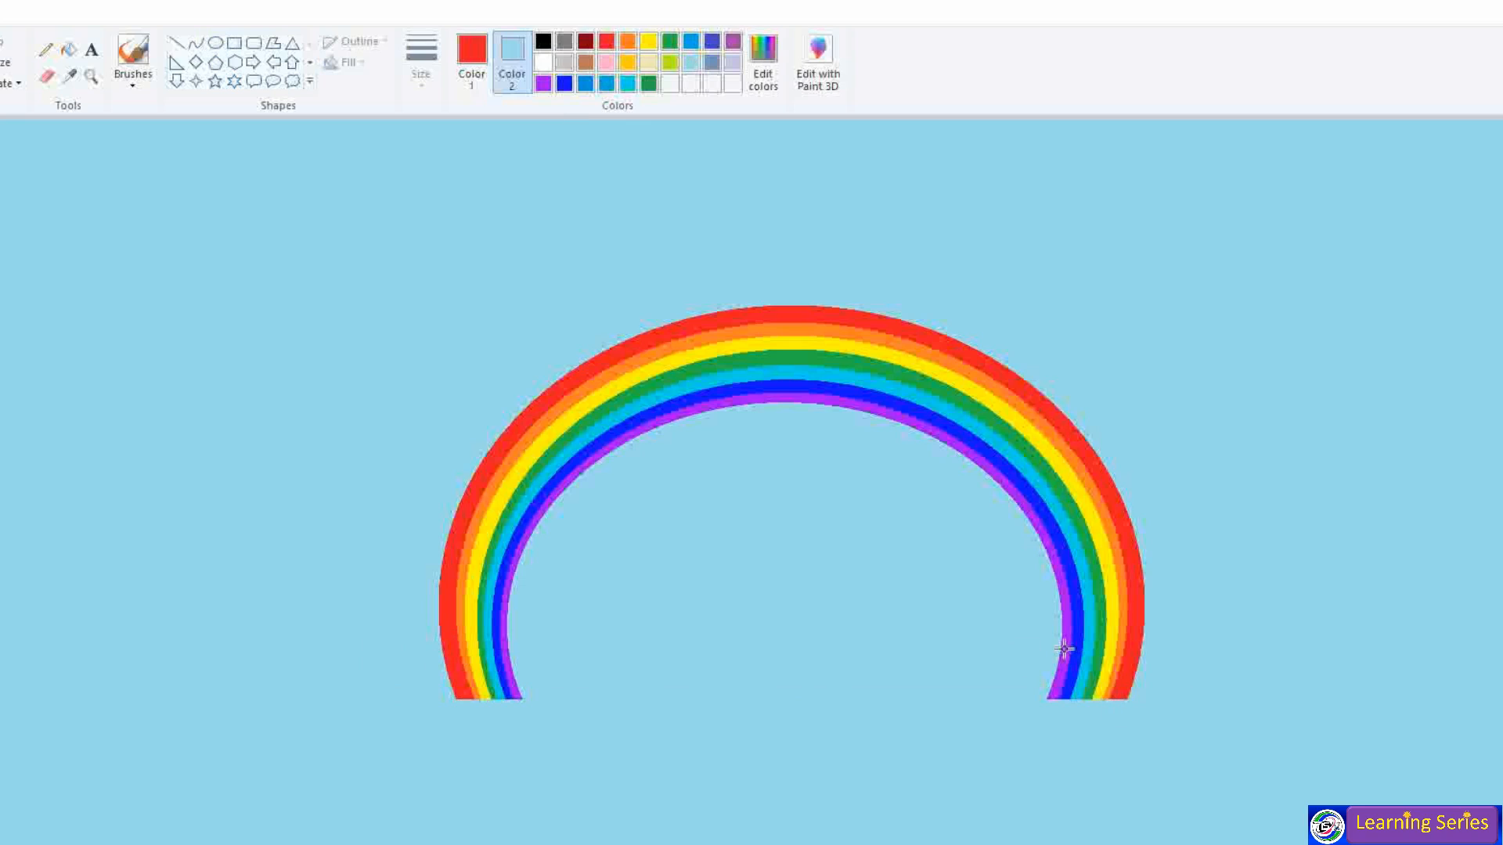
key("Delete")
left_click_drag(1140, 661, 1144, 664)
key("Delete")
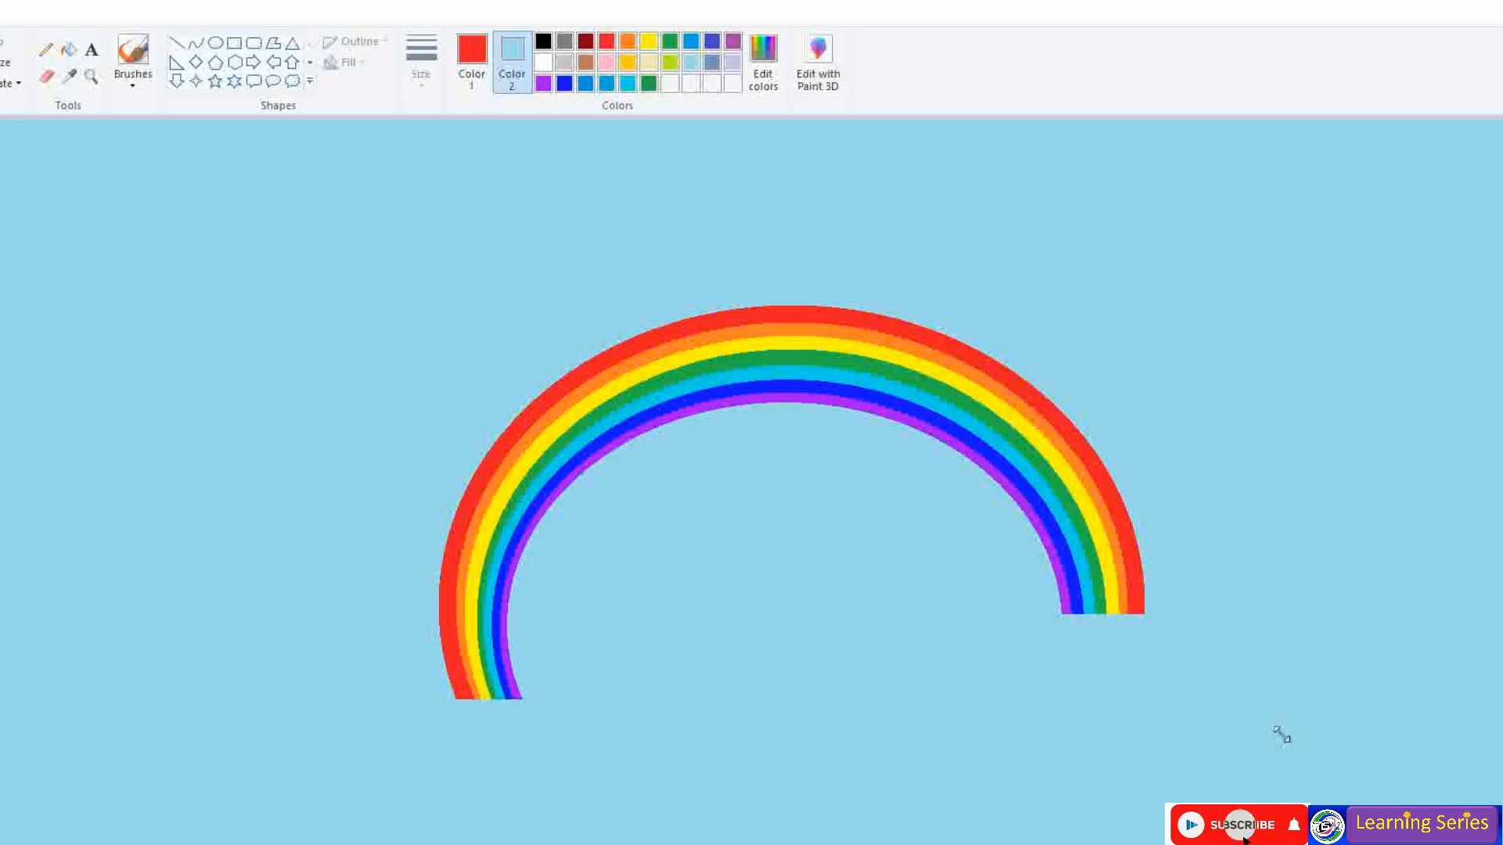
left_click(53, 78)
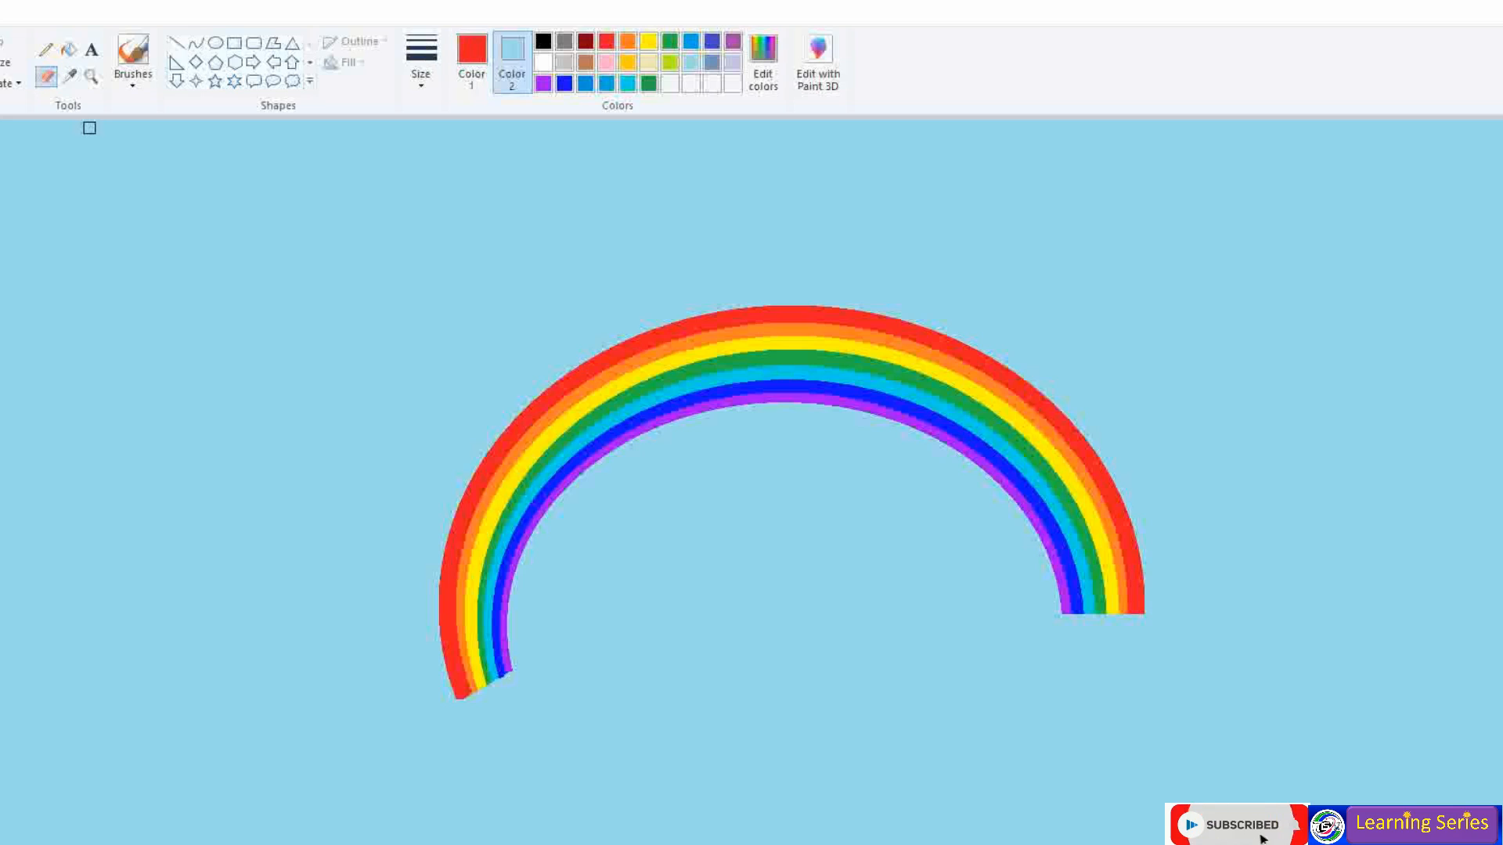
- Set black outline and white fill, and choose the Cloud callout with solid fill and an outline thickness
left_click(556, 64)
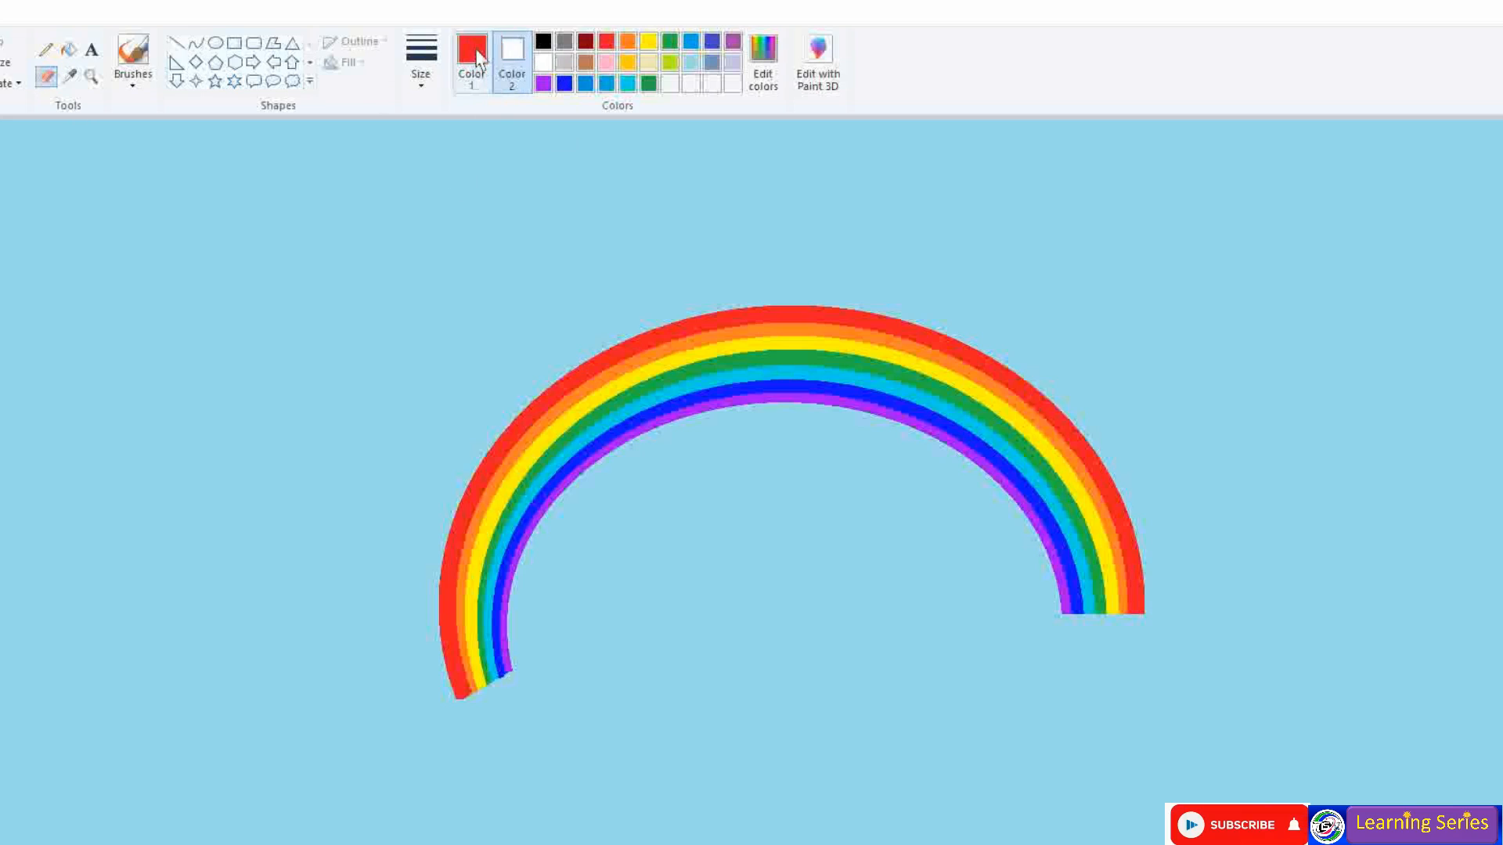
left_click(472, 59)
left_click(544, 40)
left_click(72, 49)
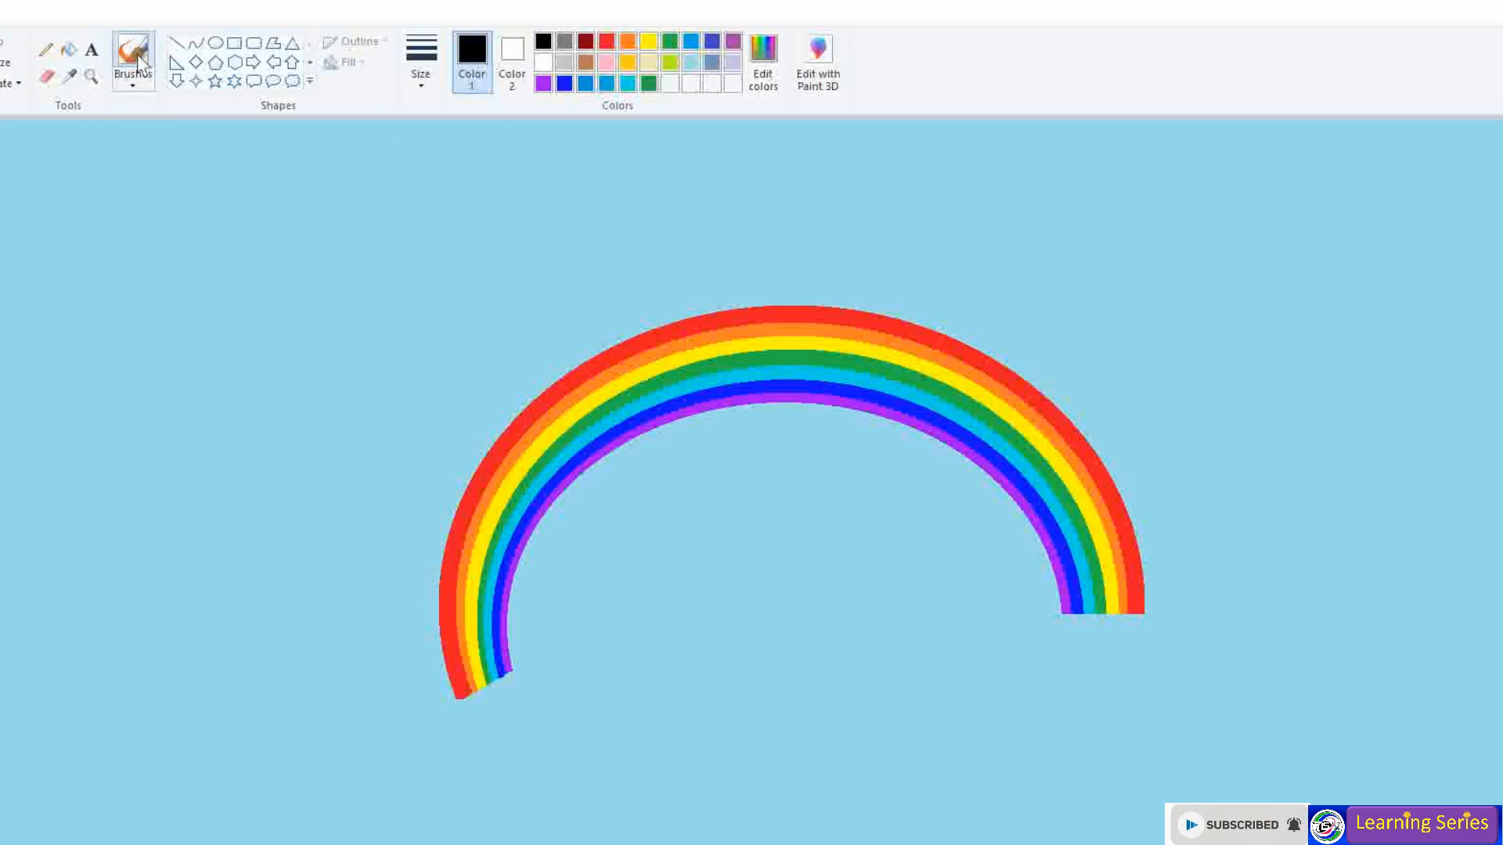
left_click(133, 81)
left_click(136, 117)
left_click(291, 83)
left_click(351, 63)
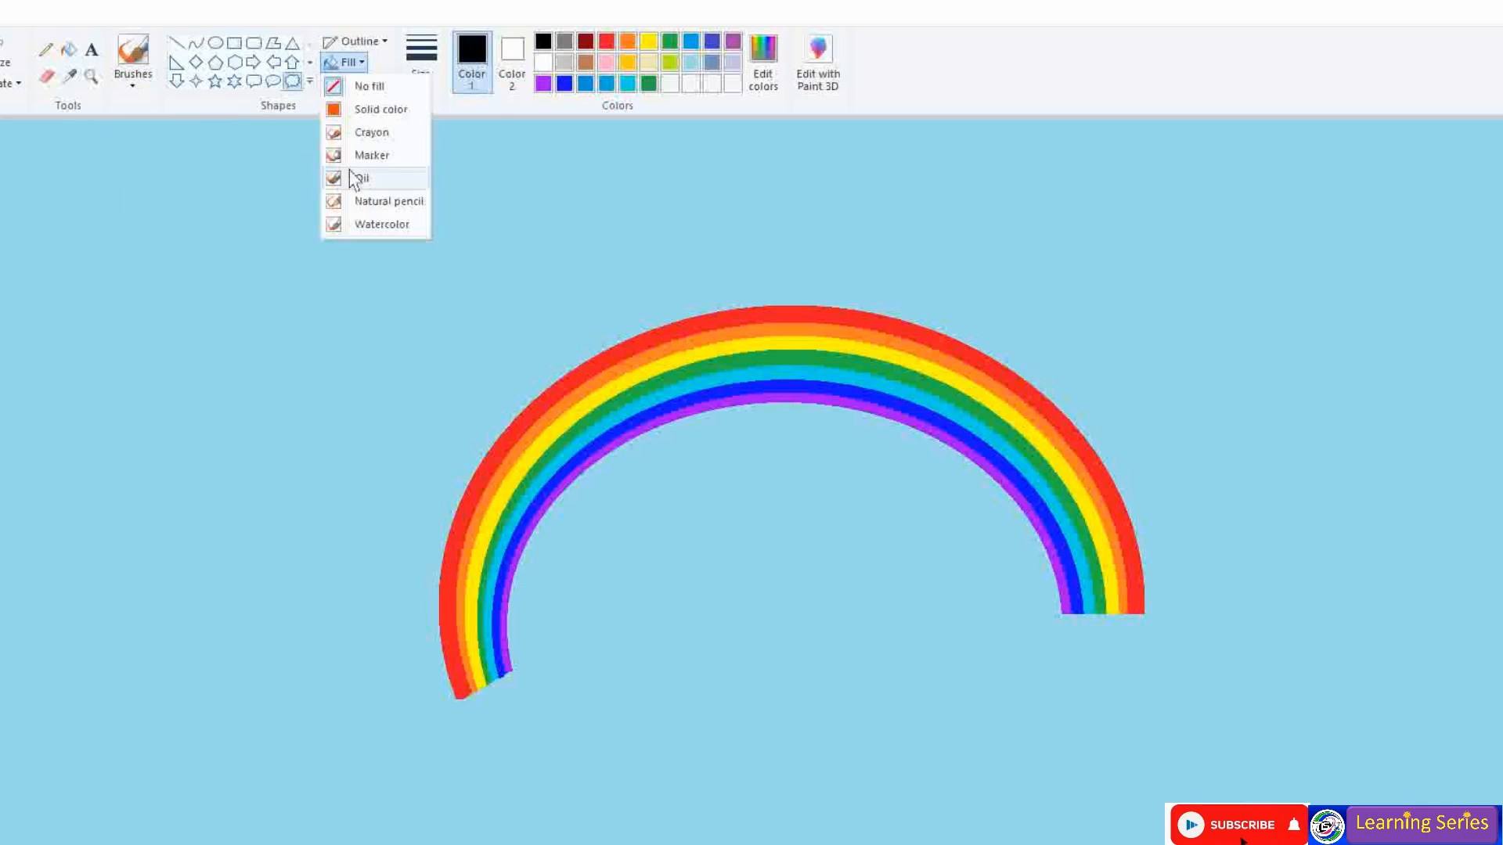
left_click(364, 108)
left_click(421, 62)
left_click(462, 198)
- Draw a white cloud at the upper left and two light grey clouds beside it
left_click_drag(10, 225, 202, 369)
mouse_move(170, 302)
left_mouse_down()
mouse_move(174, 327)
mouse_move(262, 375)
left_mouse_up()
left_click(247, 308)
left_click(512, 55)
left_click(565, 62)
left_click_drag(191, 201, 375, 326)
left_click_drag(315, 262, 550, 336)
left_click_drag(469, 285, 403, 295)
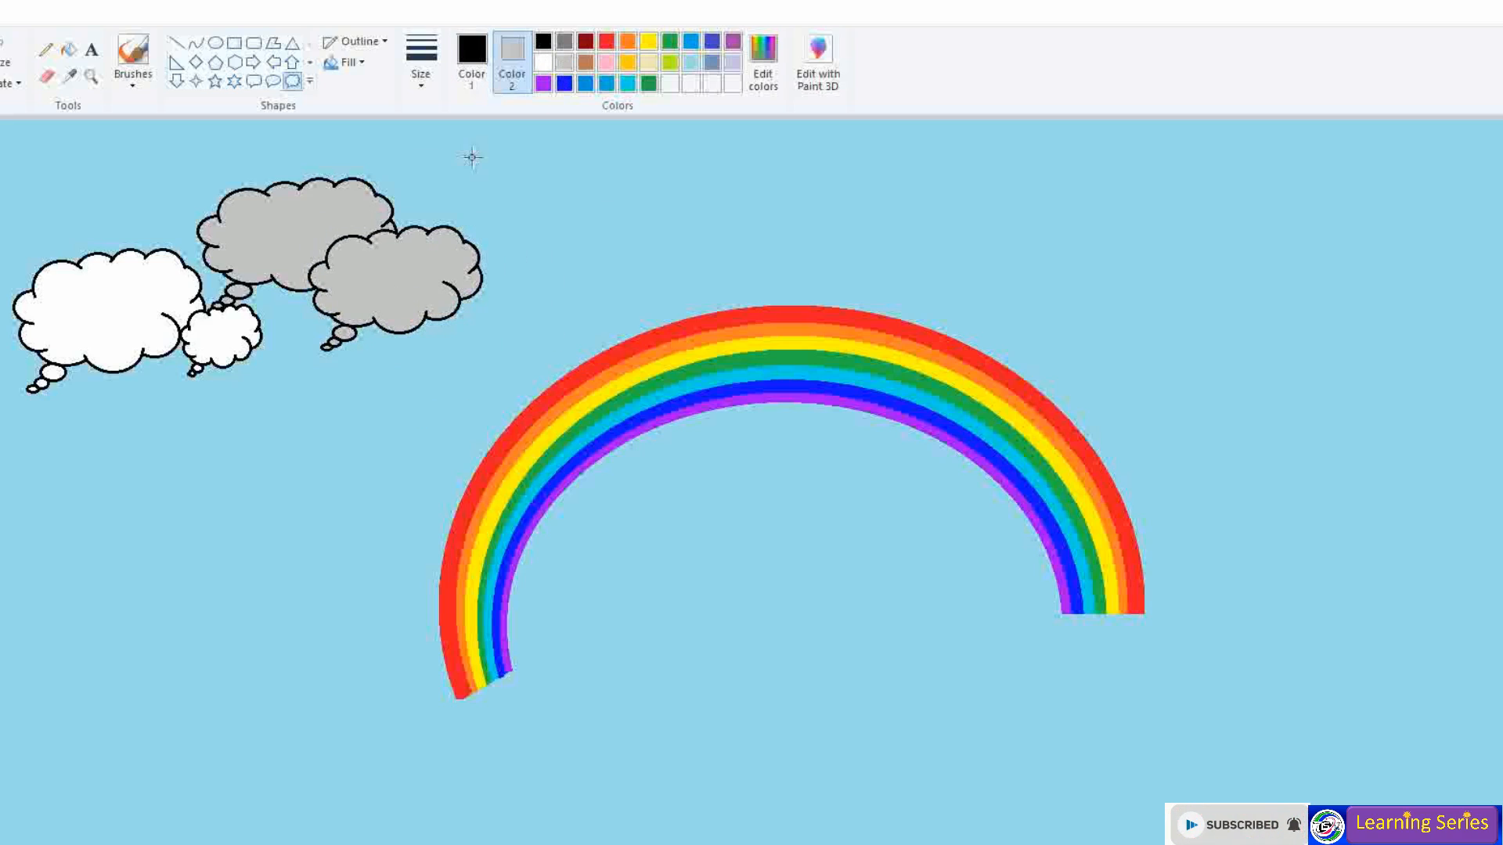
- Add more light grey clouds across the top centre of the sky
left_click_drag(368, 156, 474, 235)
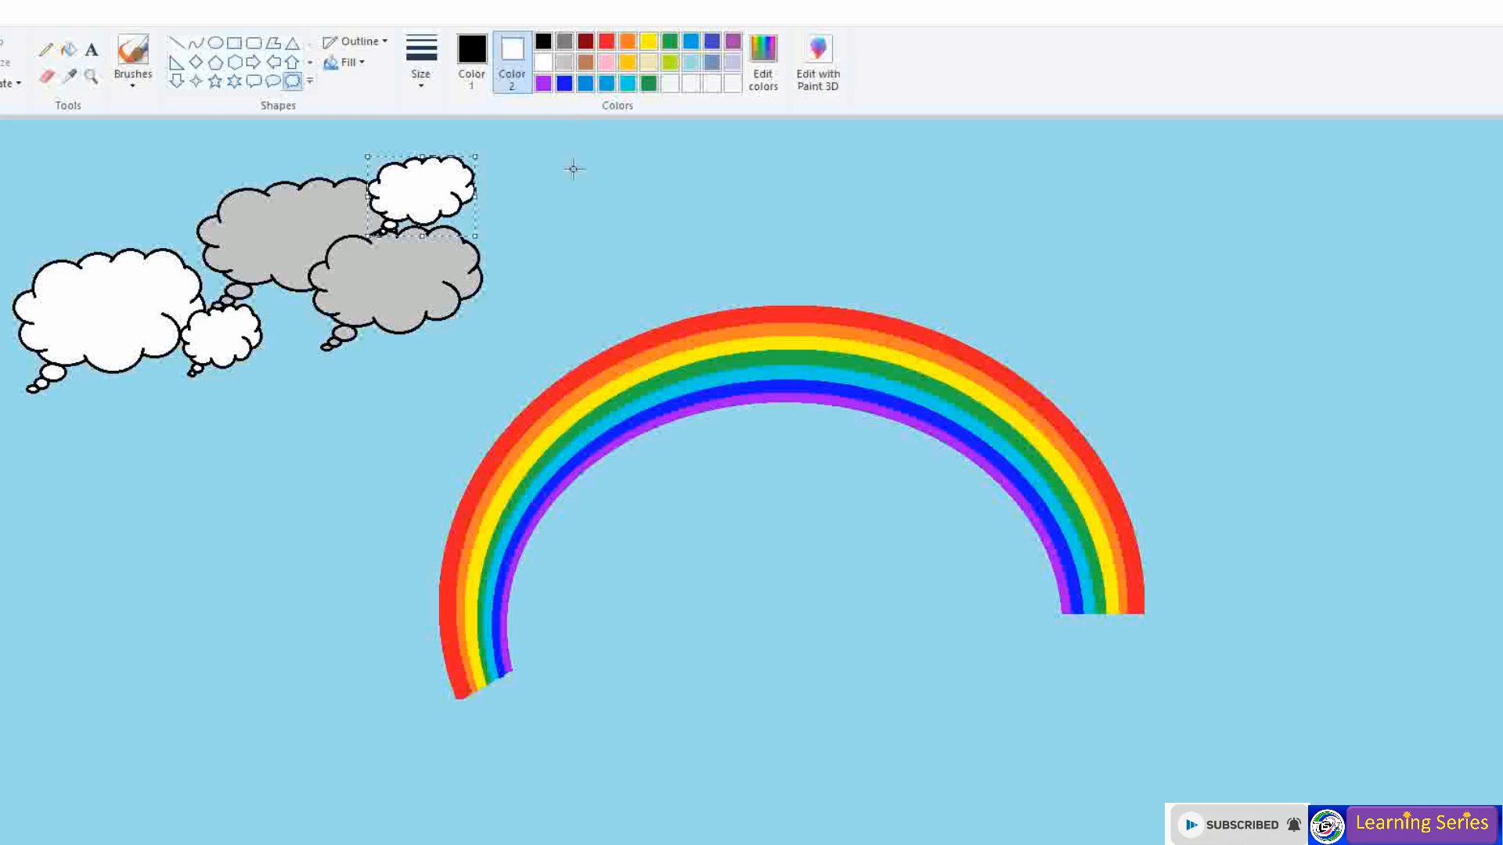
left_click(565, 62)
mouse_move(454, 138)
left_mouse_down()
mouse_move(627, 251)
mouse_move(622, 268)
left_mouse_up()
left_click_drag(707, 168, 843, 246)
left_click_drag(755, 196, 726, 170)
mouse_move(811, 224)
left_mouse_down()
mouse_move(835, 241)
mouse_move(764, 224)
left_mouse_up()
left_click(947, 210)
- Add grey clouds at the upper right, small clouds on both sides, and a white cloud at the upper right
left_click_drag(1045, 195, 1225, 336)
left_click_drag(1286, 185, 1414, 297)
left_click_drag(1218, 304, 1278, 345)
left_click_drag(593, 244, 644, 276)
left_click_drag(270, 366, 334, 410)
left_click_drag(997, 144, 1243, 207)
left_click(544, 62)
left_click(1048, 205)
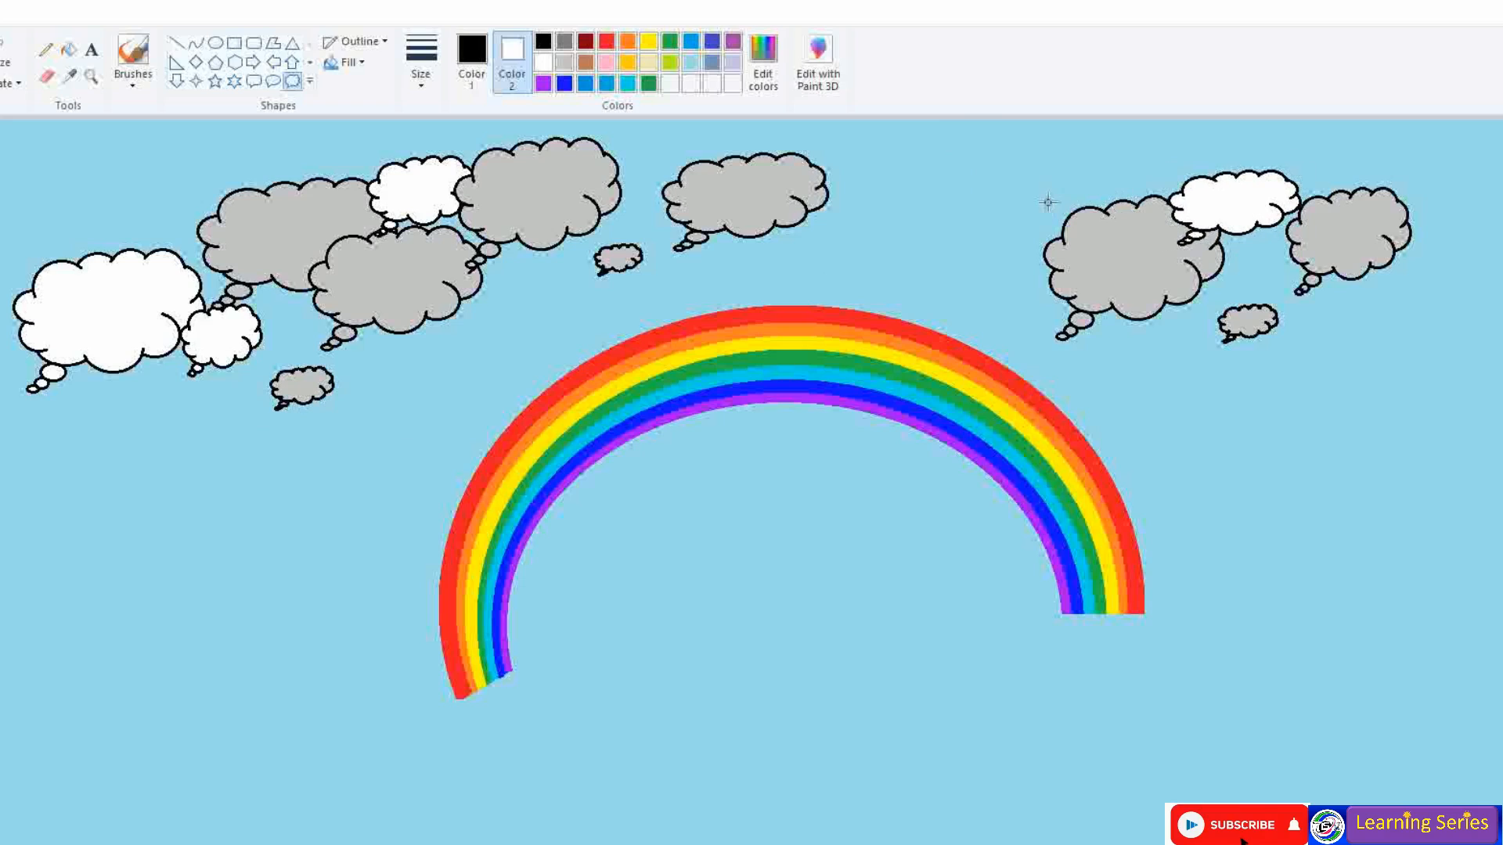
- Draw the sun's round yellow filled centre with the Oval shape above the rainbow
left_click(215, 42)
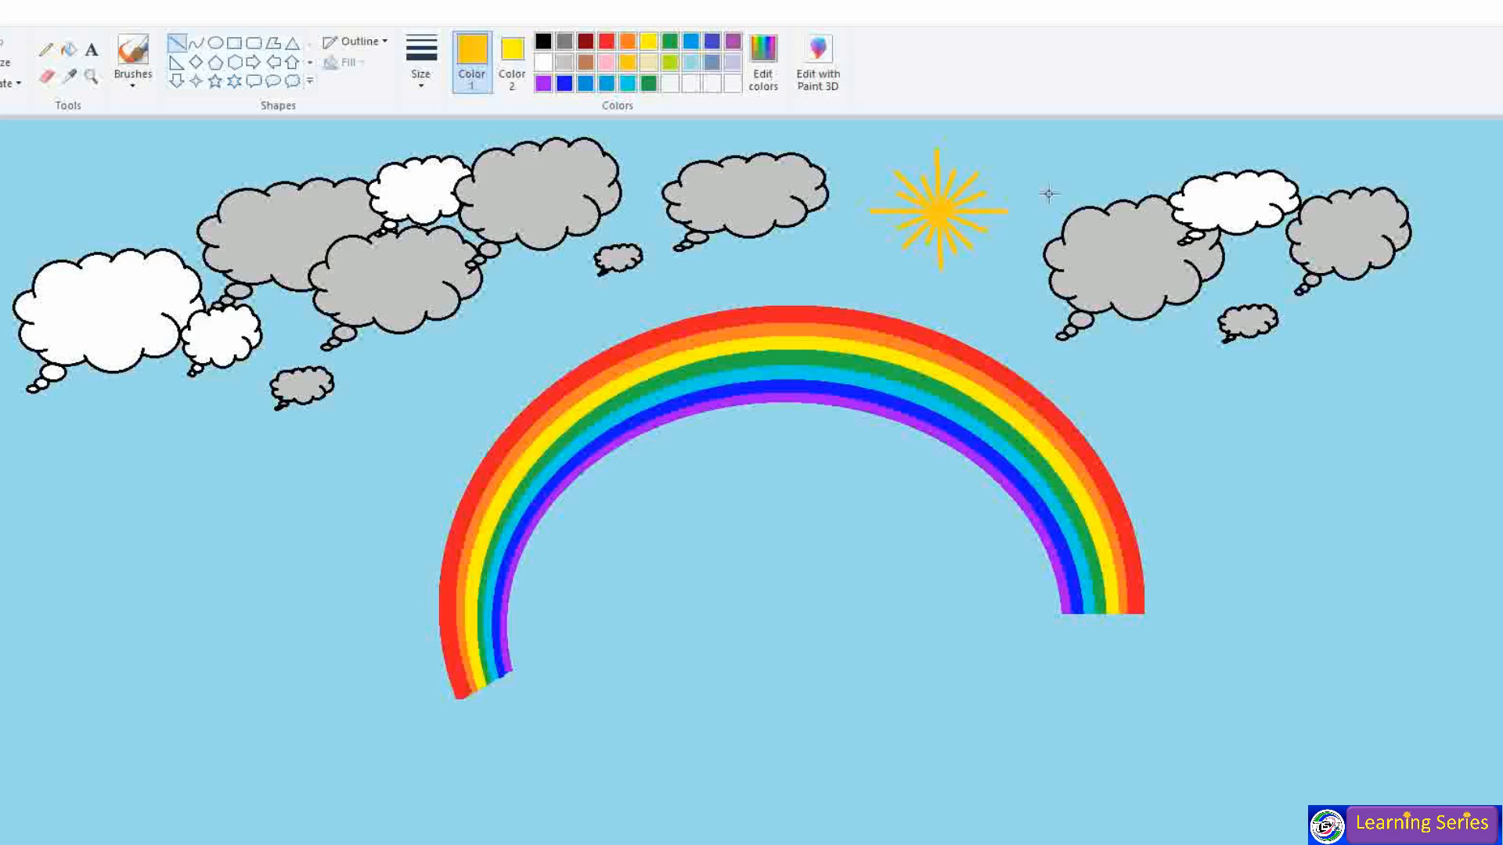
left_click(215, 43)
left_click_drag(907, 182, 970, 243)
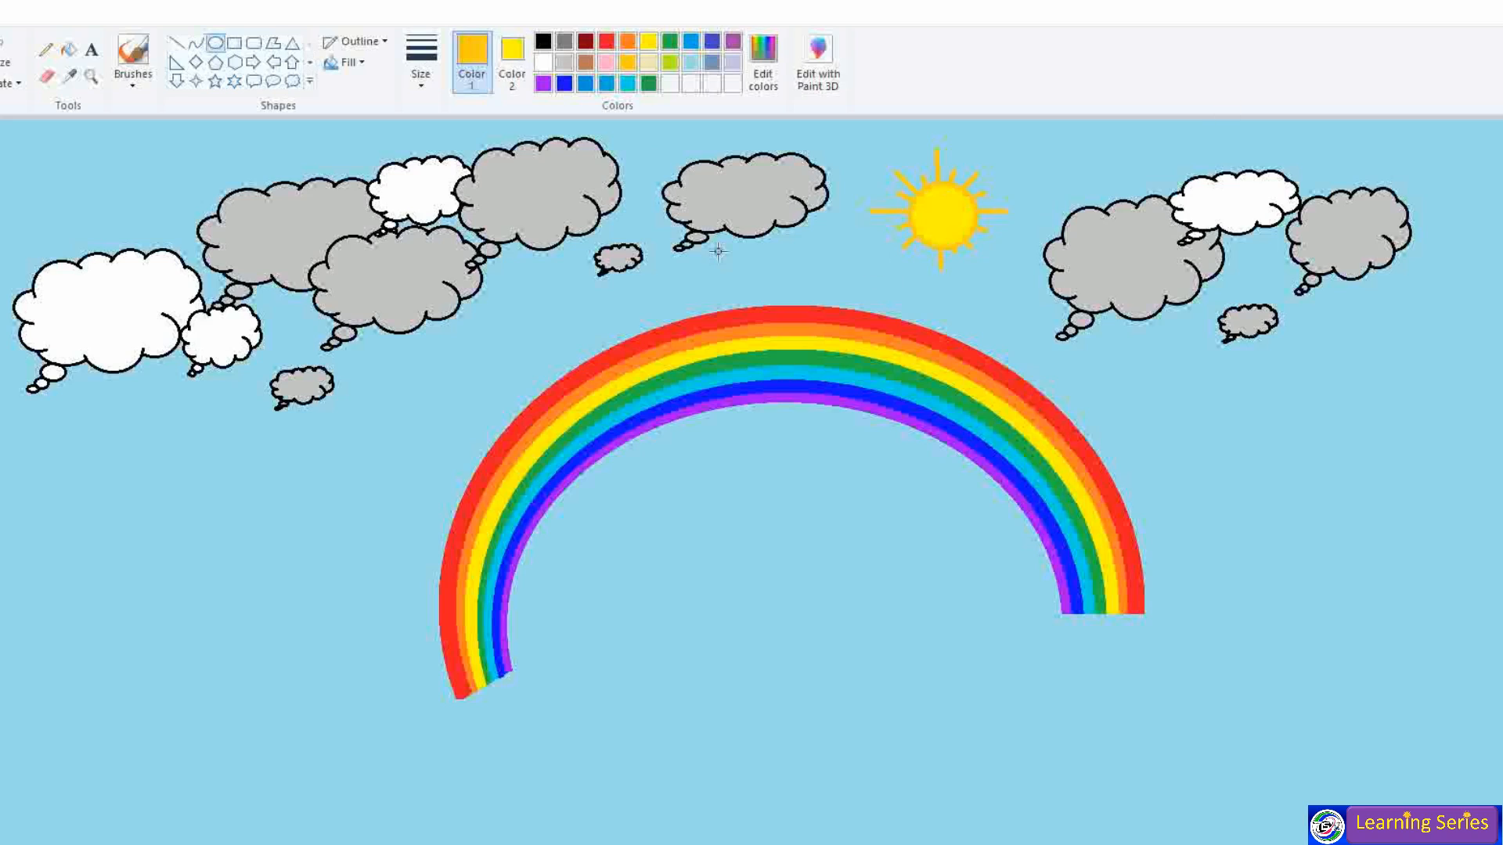
left_click(292, 81)
- Draw a light grey cloud with black outline to the right of the sun
left_click(512, 55)
left_click(565, 62)
left_click(480, 58)
left_click(543, 41)
left_click_drag(925, 234, 1085, 319)
key("ctrl+minus")
key("ctrl+minus")
key("ctrl+minus")
key("ctrl+plus")
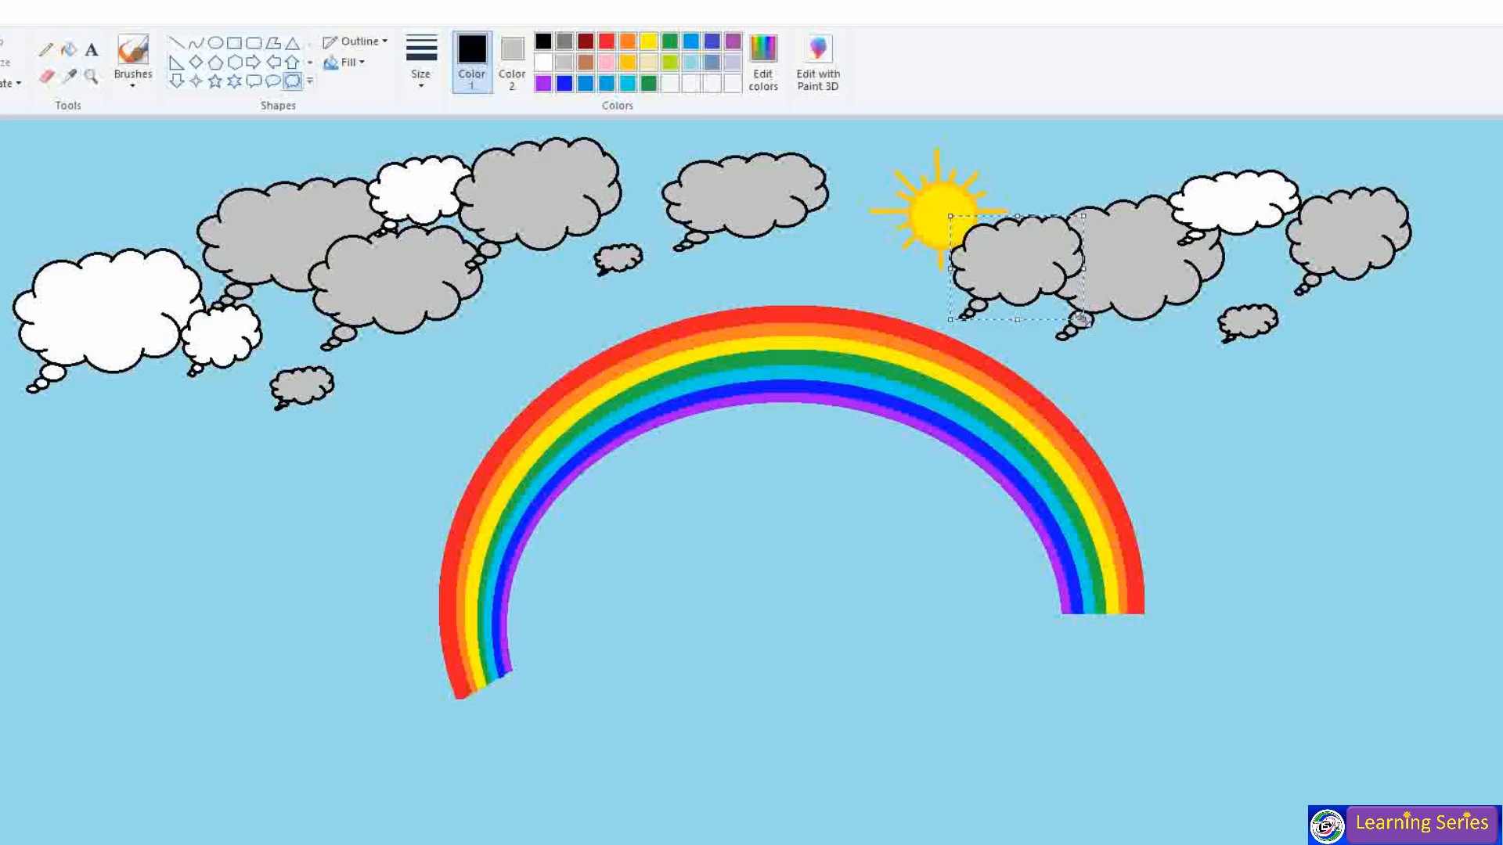
left_click_drag(1017, 216, 956, 215)
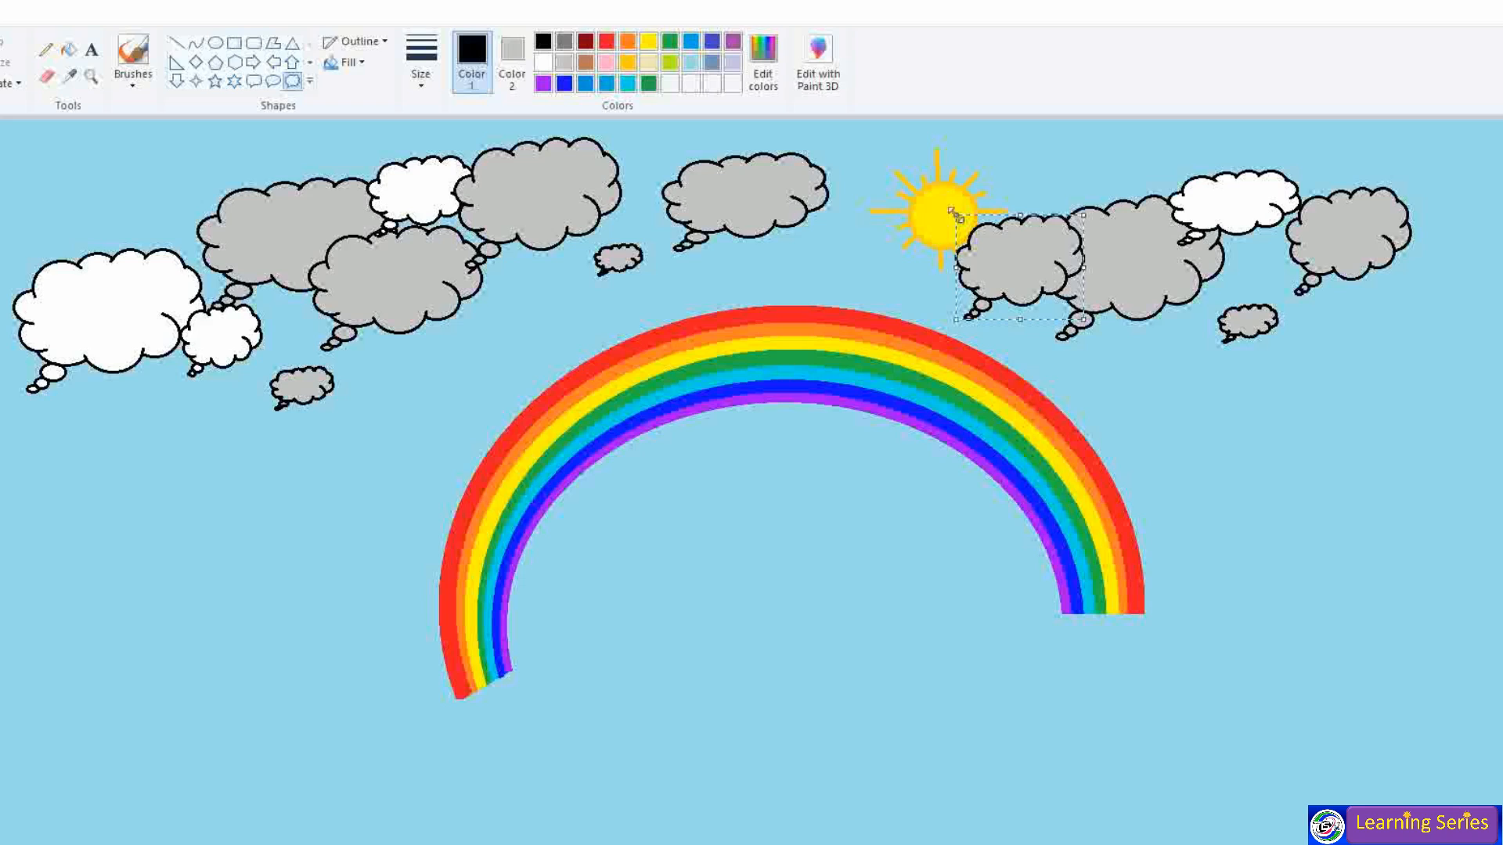
- Draw a second grey cloud on the sun's left, stretching it left and down
left_click_drag(820, 140, 925, 253)
left_click_drag(820, 196, 784, 192)
left_click_drag(853, 255, 837, 276)
left_click(1150, 350)
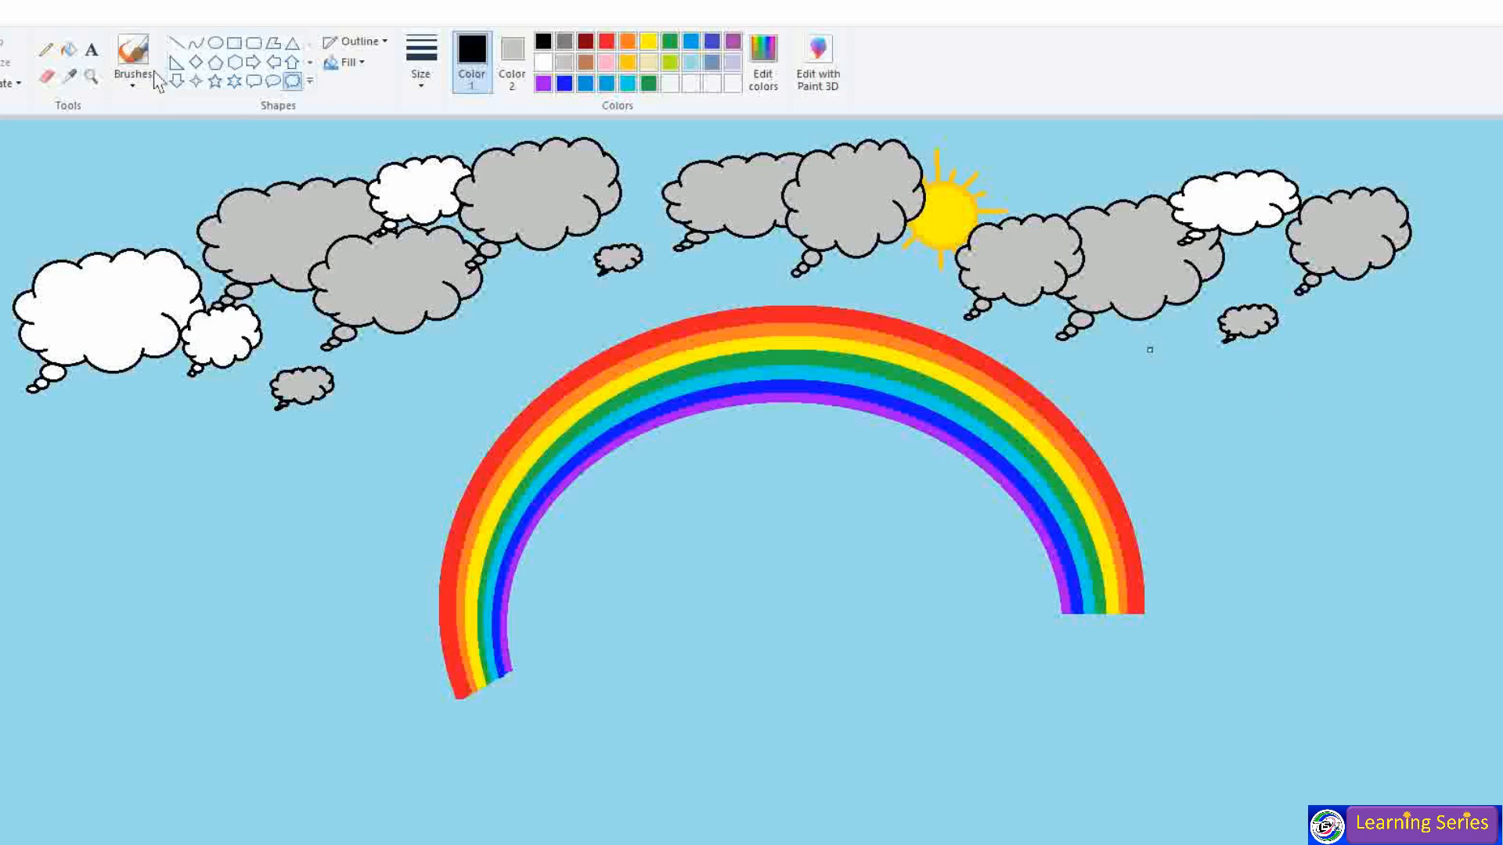
- Switch the brush to the Airbrush with yellow as the paint colour
left_click(133, 78)
left_click(249, 118)
left_click(649, 49)
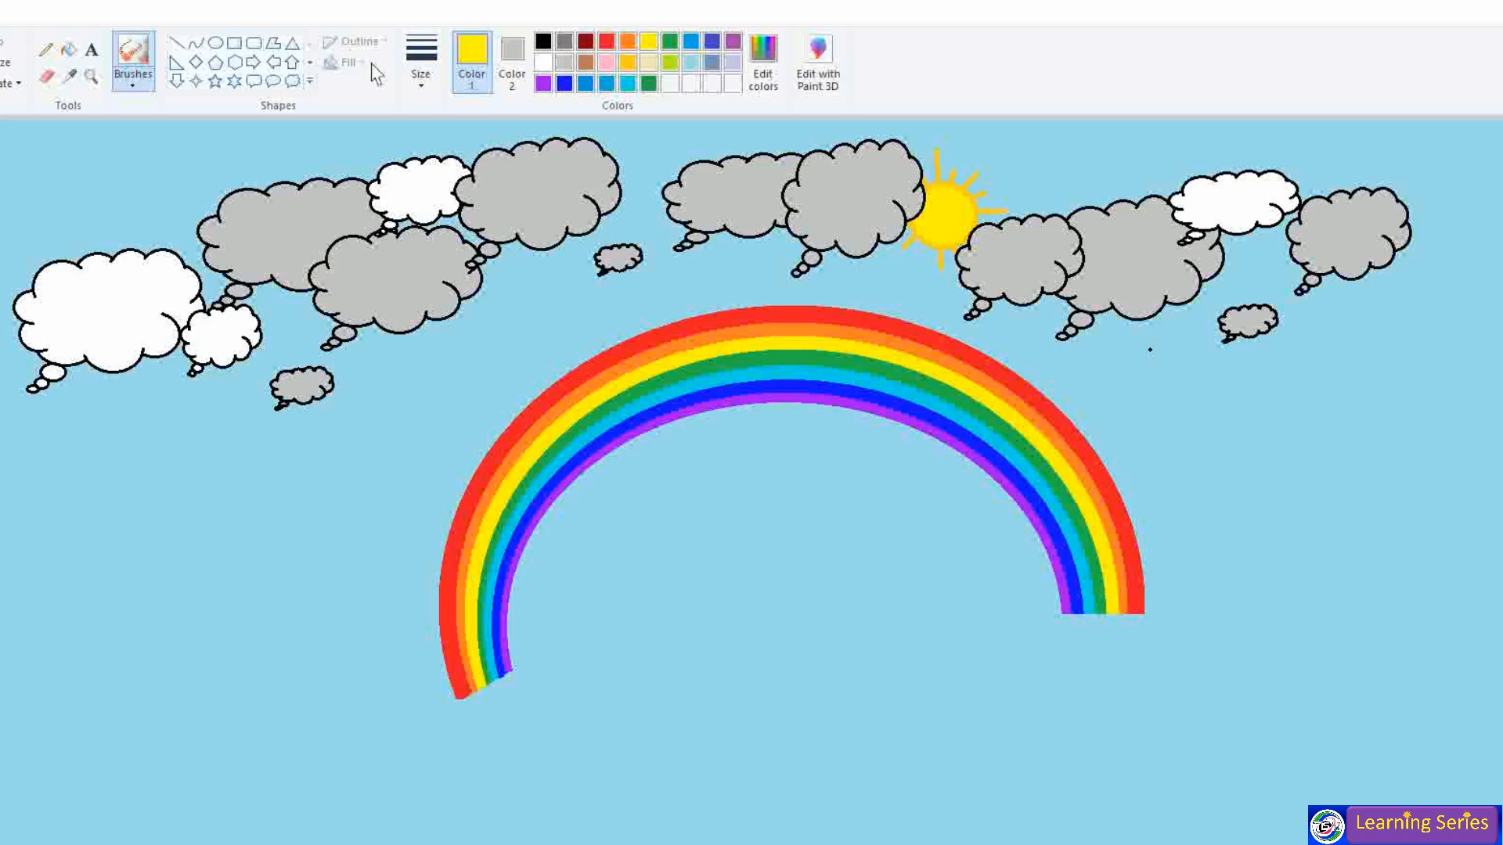
left_click(177, 43)
- Draw an extra gold ray poking out from the sun
left_click(133, 78)
left_click(134, 111)
left_click(177, 43)
left_click(627, 62)
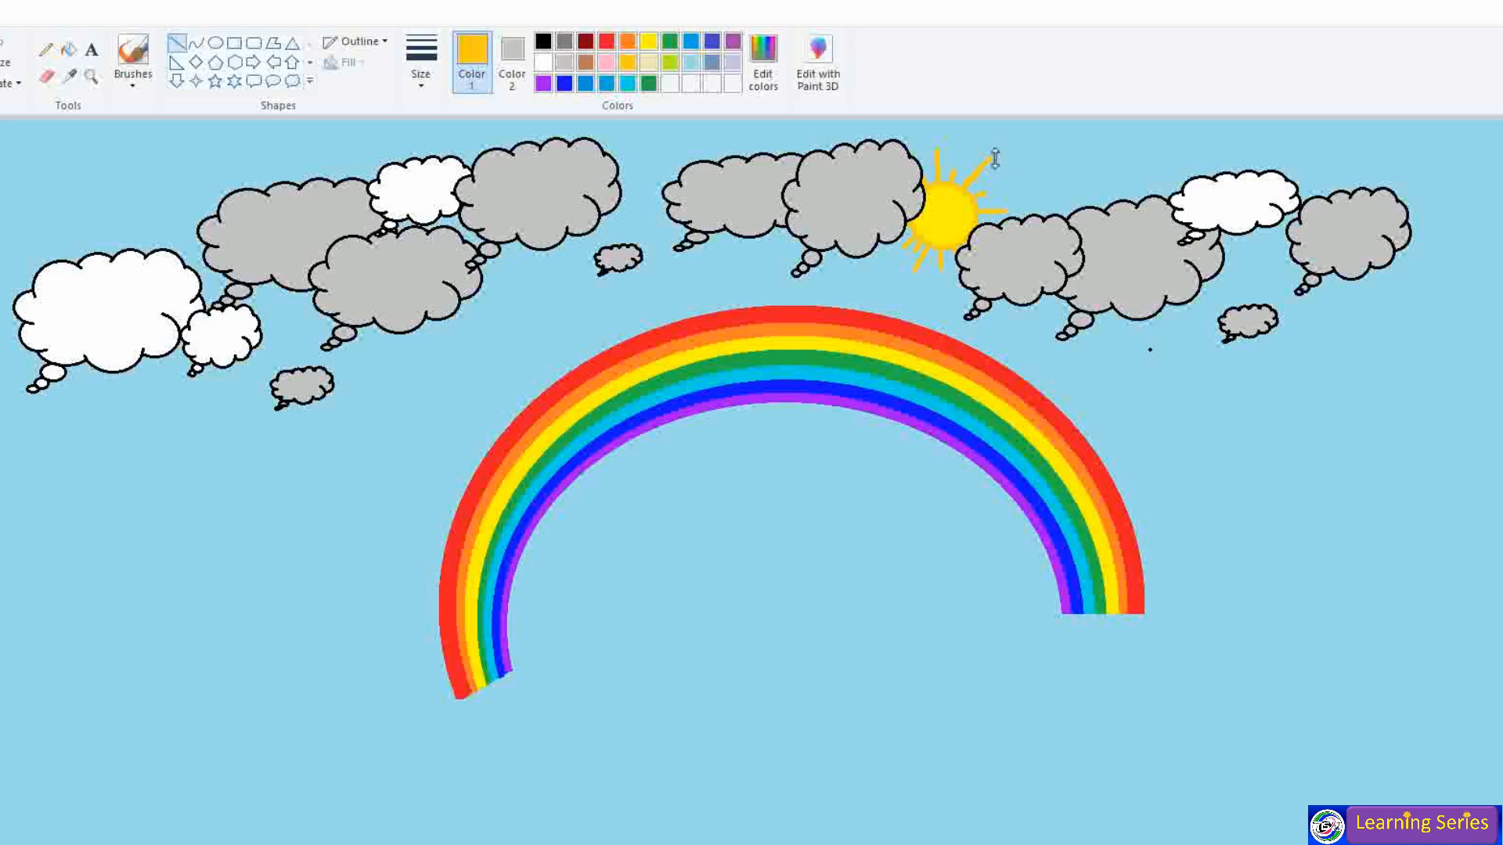
left_click(1114, 235)
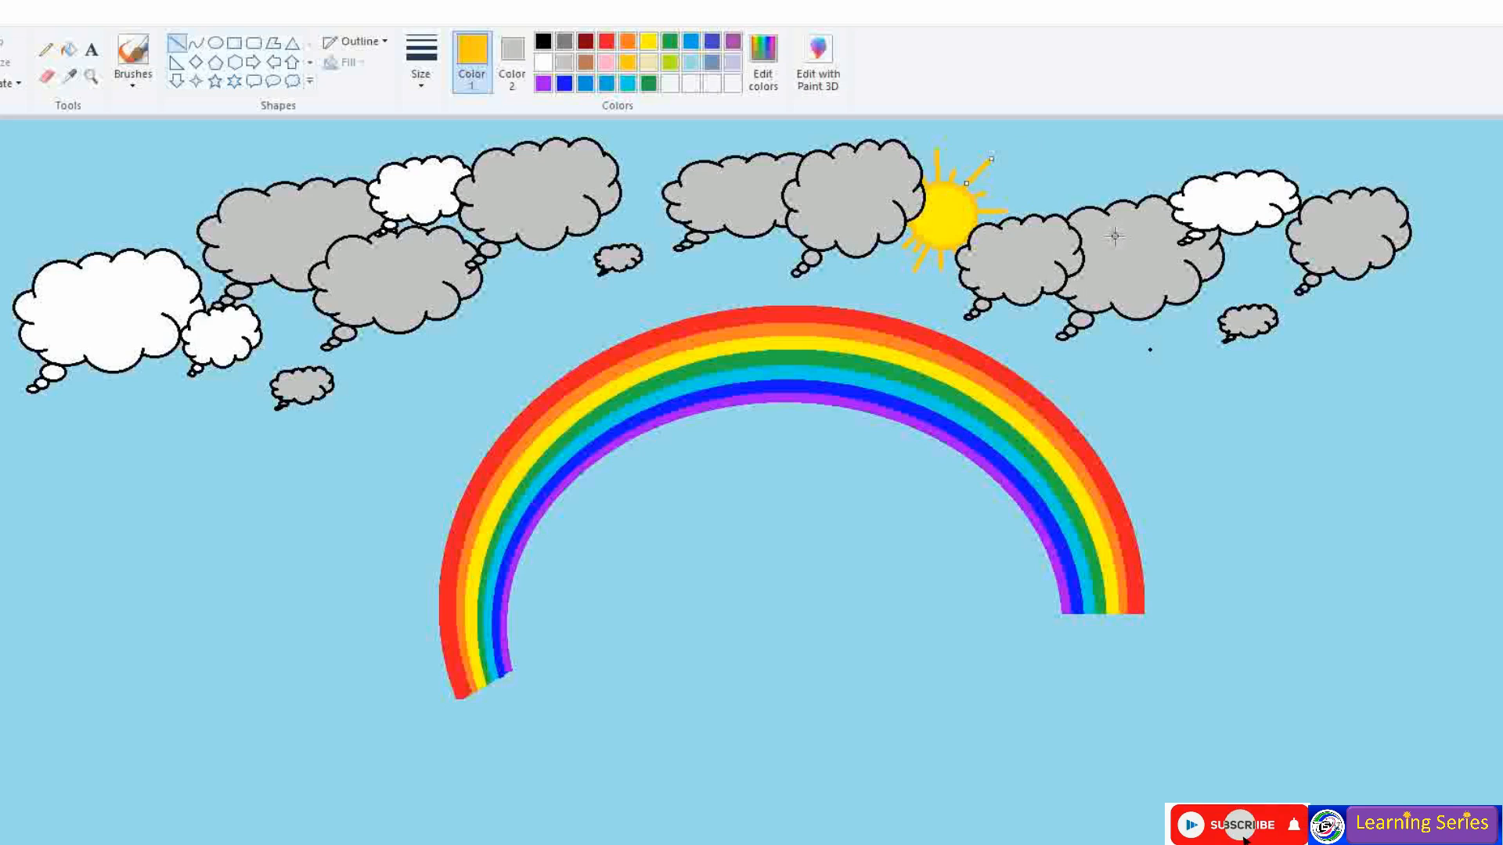
- Spray a faint yellow airbrush glow below the sun toward the rainbow
left_click(133, 76)
left_click(243, 119)
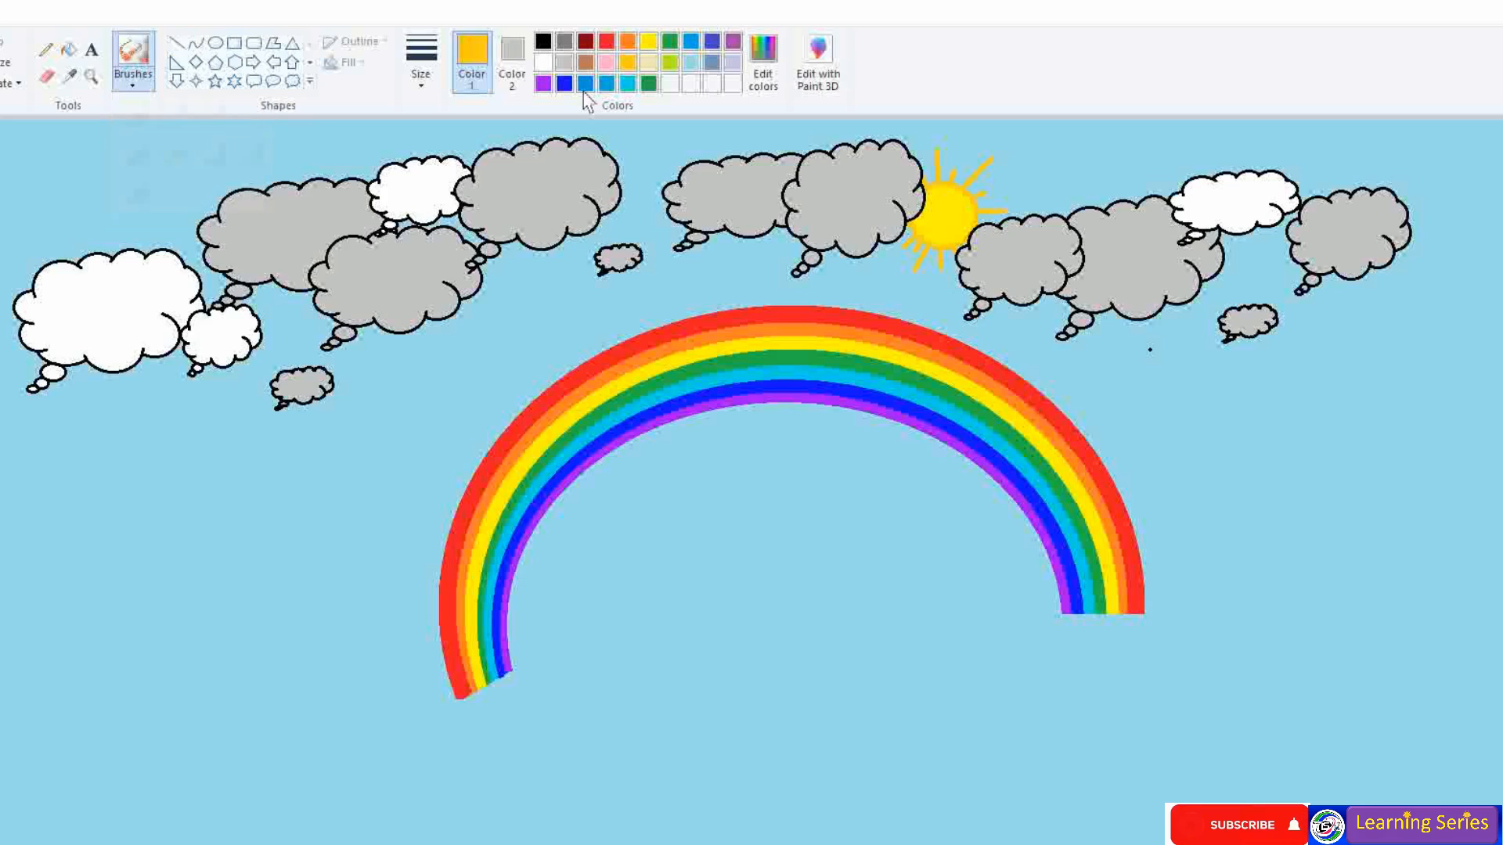
left_click_drag(899, 250, 892, 255)
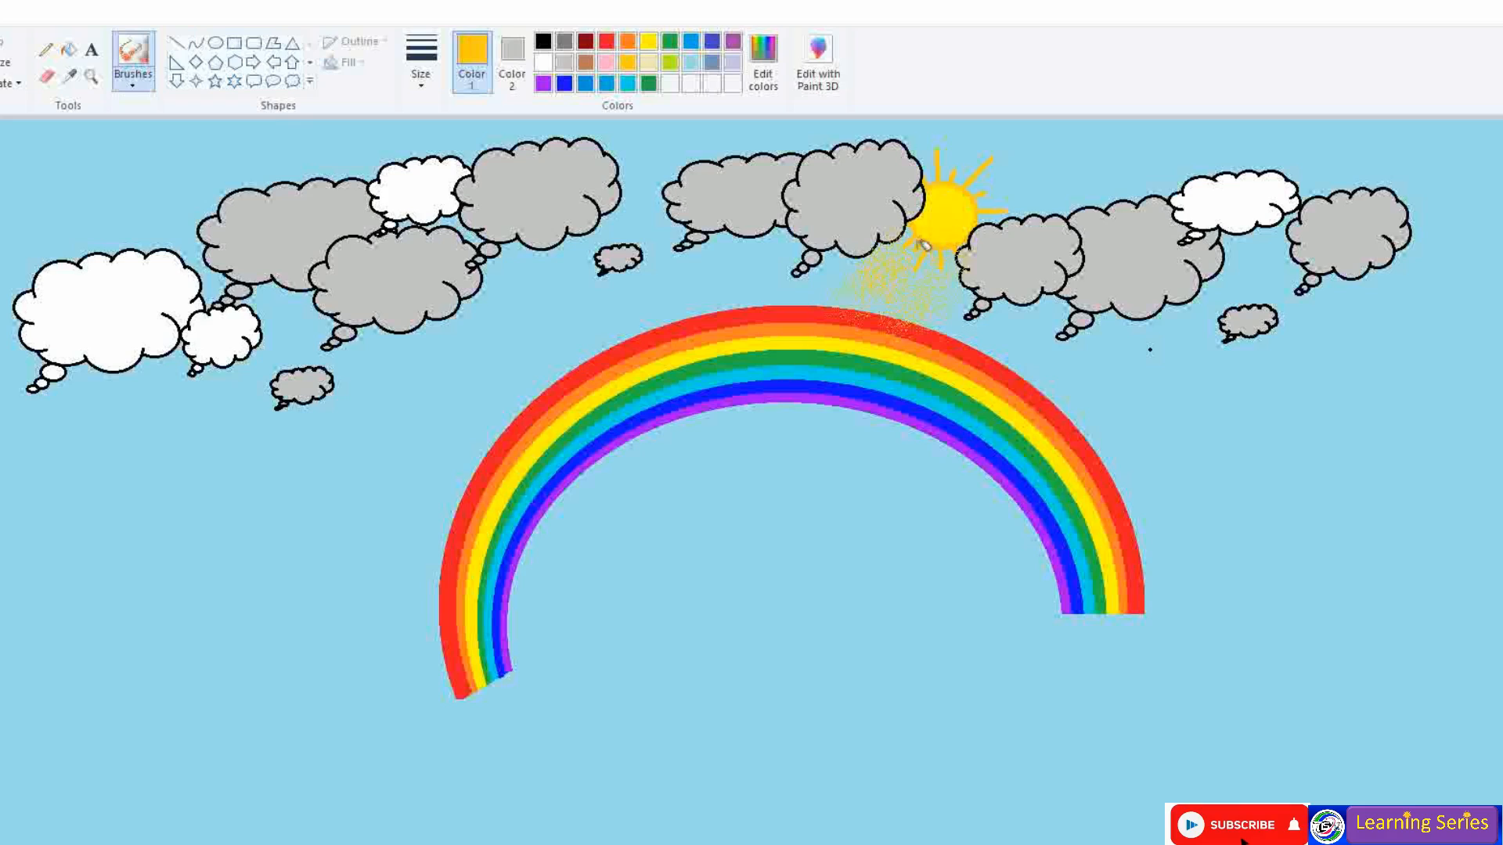
- Re-spray the yellow glow below the sun, then set up oval callouts with black outline and white fill
key("ctrl+z")
mouse_move(934, 252)
left_mouse_down()
mouse_move(881, 267)
mouse_move(848, 248)
left_mouse_up()
left_click(272, 82)
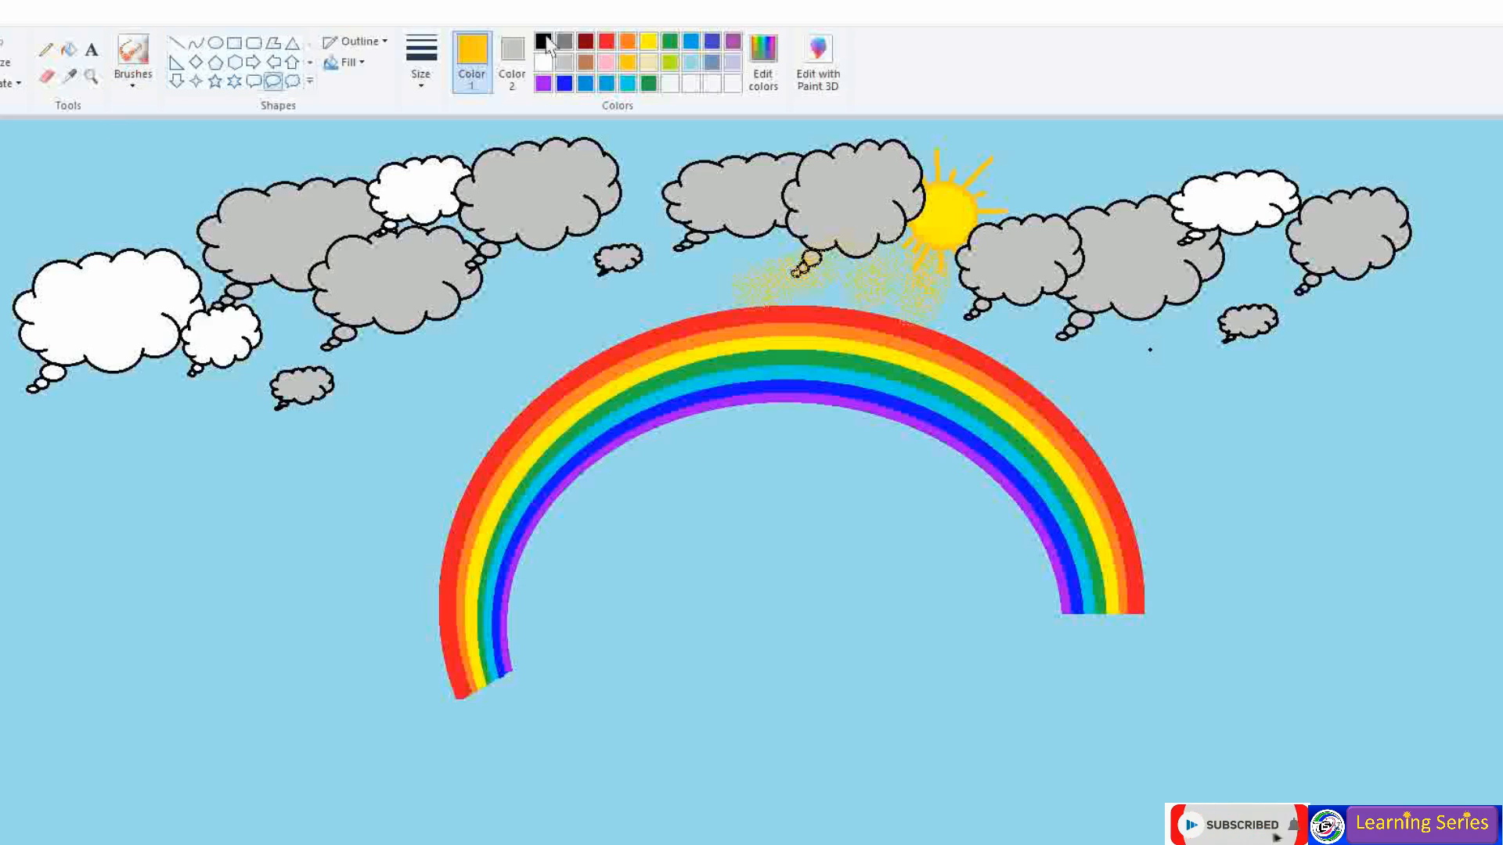
left_click(543, 62)
left_click(543, 42)
left_click(513, 63)
left_click(545, 63)
- Draw tiny raindrops under the clouds, above the rainbow and along its left side
left_click_drag(349, 411, 407, 366)
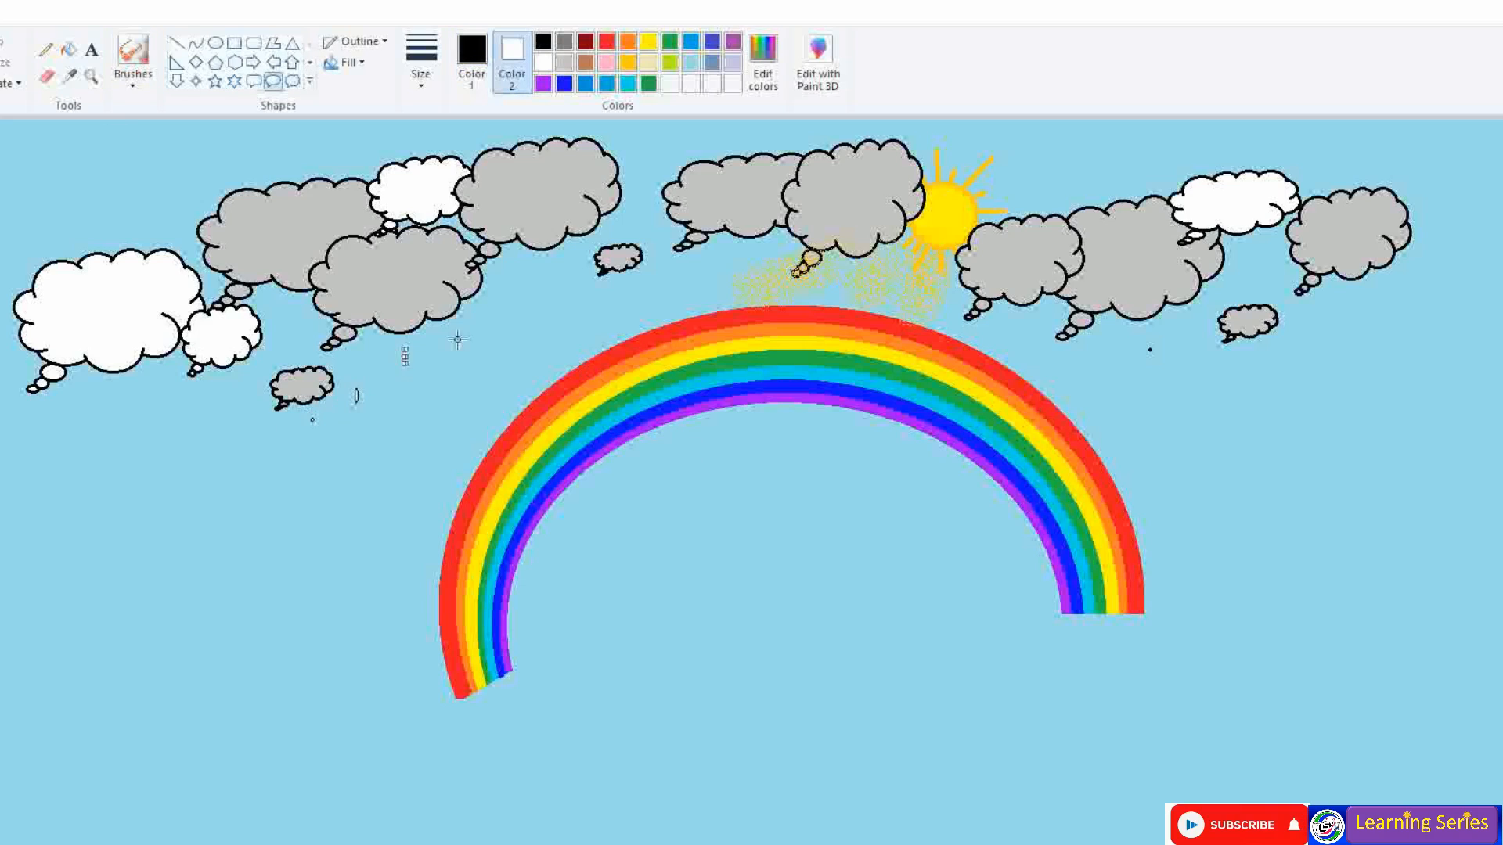
left_click_drag(592, 291, 594, 296)
left_click_drag(622, 284, 626, 296)
mouse_move(674, 268)
left_mouse_down()
mouse_move(675, 283)
mouse_move(715, 278)
left_mouse_up()
left_click_drag(746, 254, 750, 268)
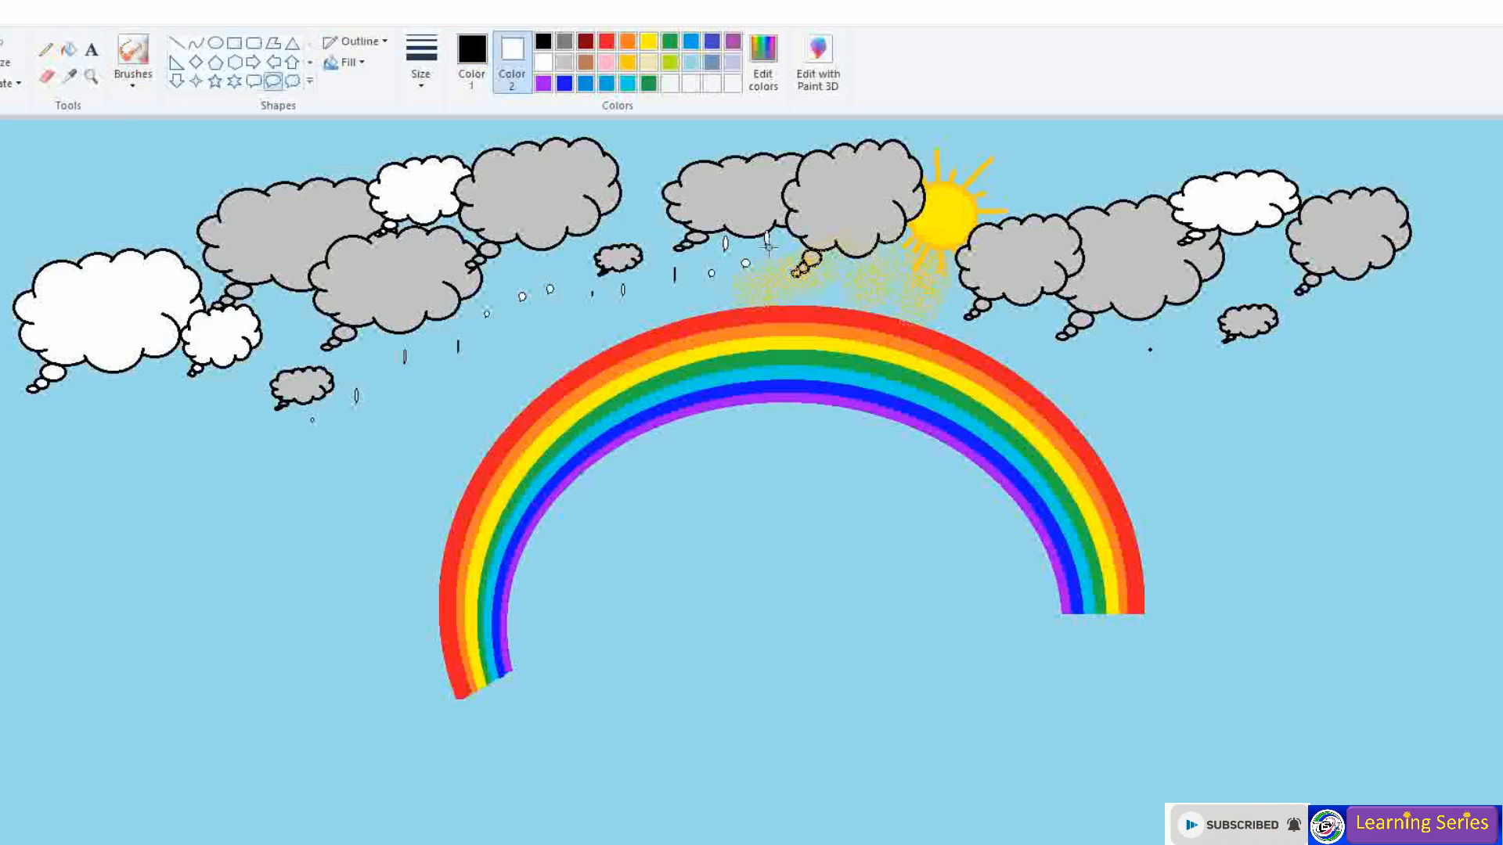
mouse_move(510, 261)
left_mouse_down()
mouse_move(518, 284)
mouse_move(472, 319)
left_mouse_up()
mouse_move(429, 318)
left_mouse_down()
mouse_move(433, 341)
mouse_move(377, 360)
mouse_move(442, 384)
left_mouse_up()
mouse_move(478, 359)
left_mouse_down()
mouse_move(482, 385)
mouse_move(535, 343)
left_mouse_up()
left_click_drag(576, 335, 579, 317)
left_click_drag(598, 315, 604, 308)
left_click_drag(642, 311, 646, 294)
left_click_drag(669, 306, 701, 284)
left_click_drag(449, 439, 337, 463)
left_click_drag(384, 399, 390, 418)
left_click_drag(414, 513, 420, 524)
left_click_drag(437, 456, 441, 479)
left_click_drag(391, 561, 396, 571)
left_click_drag(282, 441, 296, 520)
left_click_drag(321, 544, 328, 557)
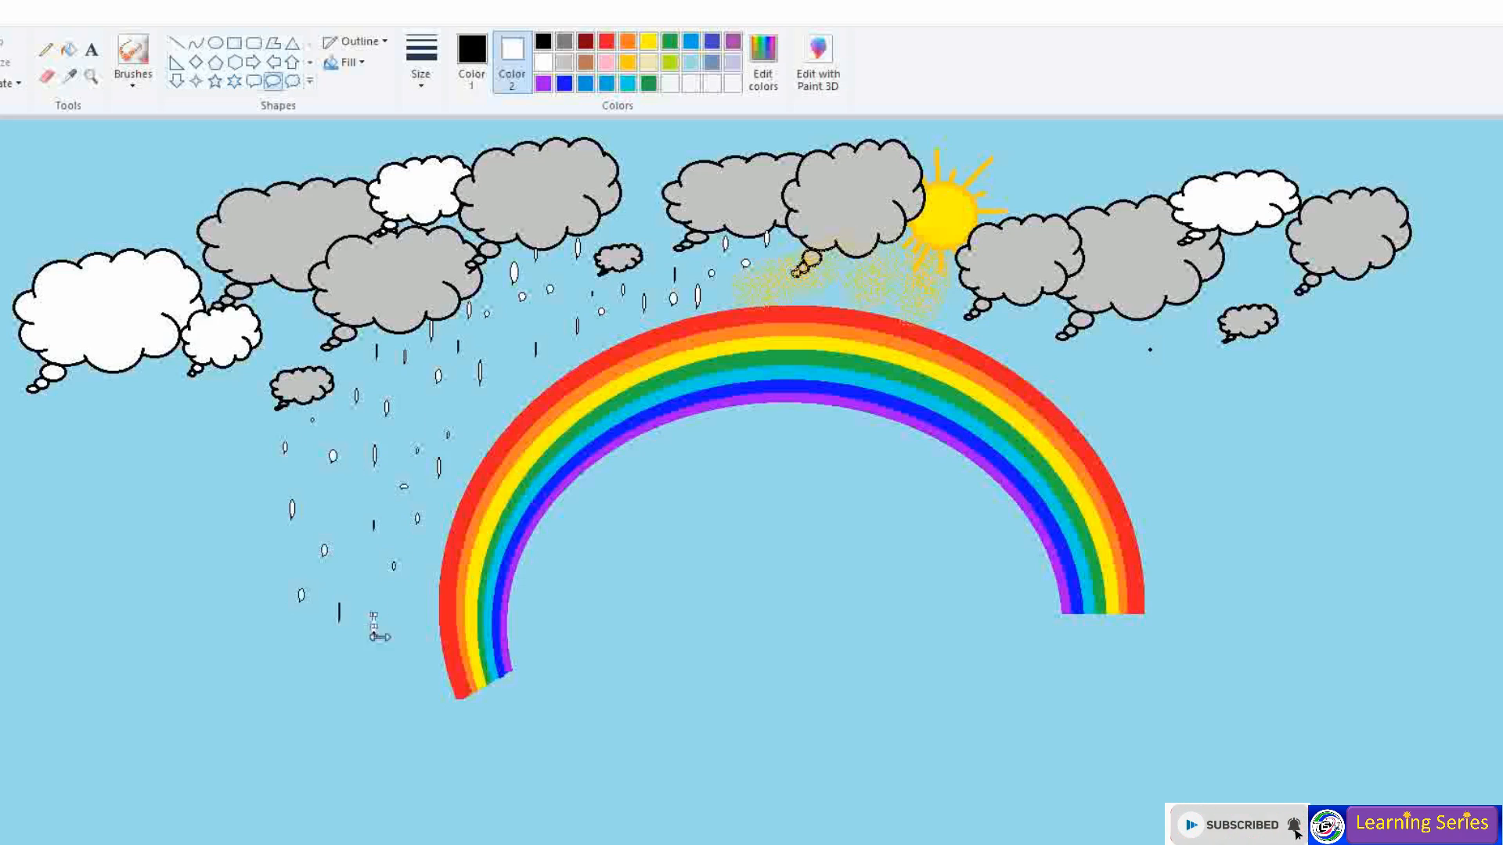
left_click_drag(525, 375, 532, 394)
left_click_drag(495, 442, 499, 451)
left_click_drag(469, 477, 455, 524)
left_click_drag(453, 588, 459, 603)
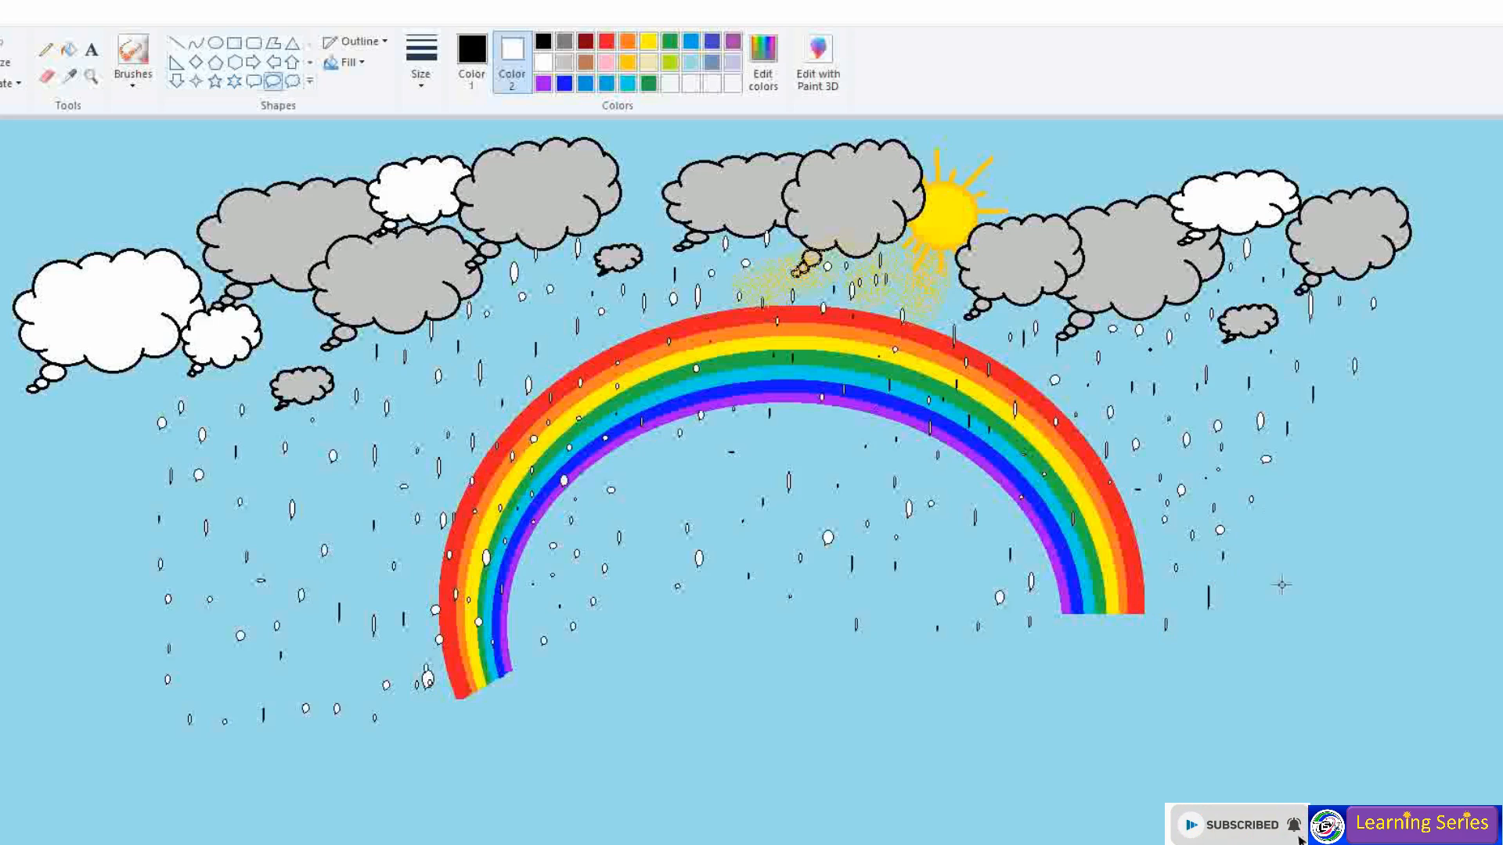
- Scatter raindrops over the right side of the sky and along the far left edge
left_click_drag(1278, 482, 1285, 503)
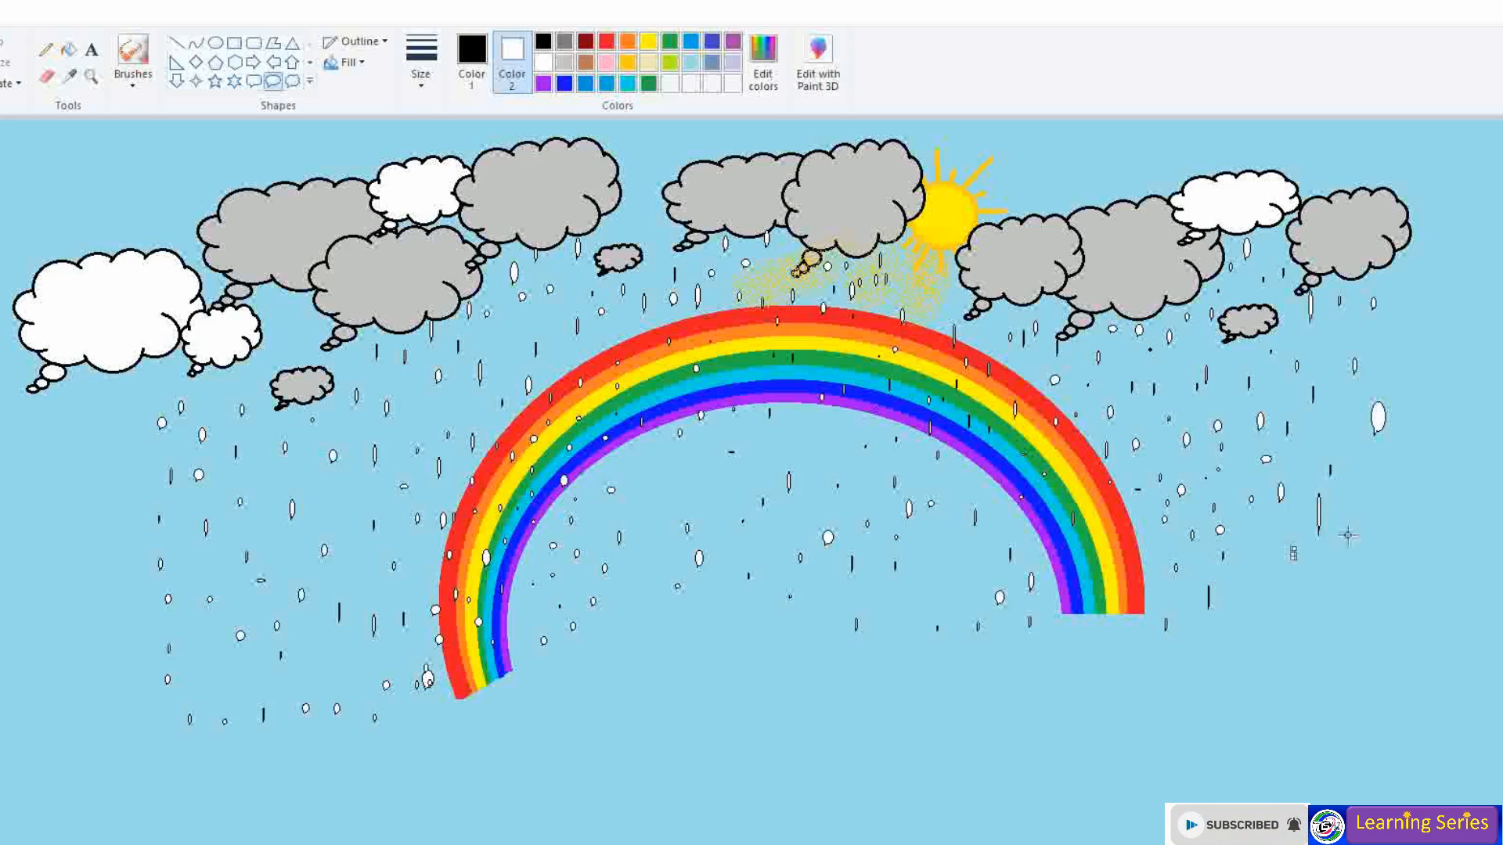
left_click_drag(1375, 437, 1383, 453)
left_click_drag(1354, 475, 1360, 490)
left_click_drag(1340, 546, 1350, 570)
left_click_drag(1262, 569, 1306, 589)
left_click_drag(1293, 622, 1298, 645)
left_click_drag(125, 402, 130, 416)
left_click_drag(115, 472, 120, 484)
left_click_drag(104, 608, 114, 660)
left_click_drag(52, 586, 55, 612)
left_click_drag(64, 646, 66, 670)
left_click_drag(71, 527, 75, 512)
left_click_drag(66, 382, 69, 393)
left_click(78, 393)
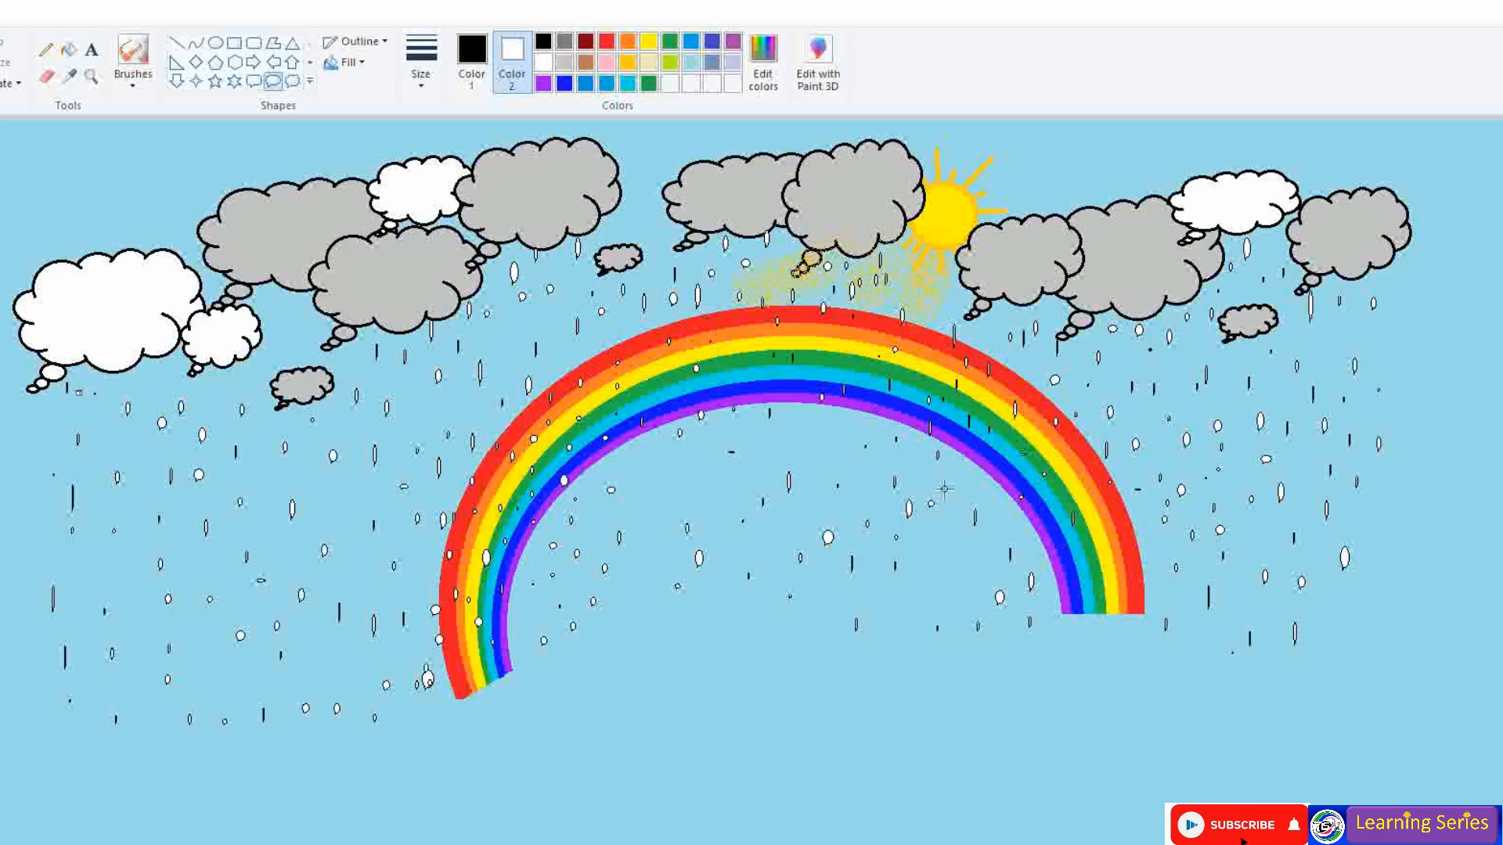
- Add more raindrops across the sky to fill gaps in the rain
left_click_drag(593, 327, 599, 343)
mouse_move(553, 351)
left_mouse_down()
mouse_move(557, 369)
mouse_move(525, 350)
left_mouse_up()
left_click_drag(539, 321, 545, 346)
left_click_drag(656, 454, 668, 509)
left_click_drag(775, 445, 779, 469)
mouse_move(727, 471)
left_mouse_down()
mouse_move(729, 492)
mouse_move(764, 507)
left_mouse_up()
left_click_drag(445, 369, 429, 423)
mouse_move(393, 489)
left_mouse_down()
mouse_move(395, 502)
mouse_move(367, 503)
left_mouse_up()
left_click_drag(322, 489, 330, 507)
left_click_drag(1187, 350, 1194, 366)
mouse_move(939, 291)
left_mouse_down()
mouse_move(942, 312)
mouse_move(959, 300)
left_mouse_up()
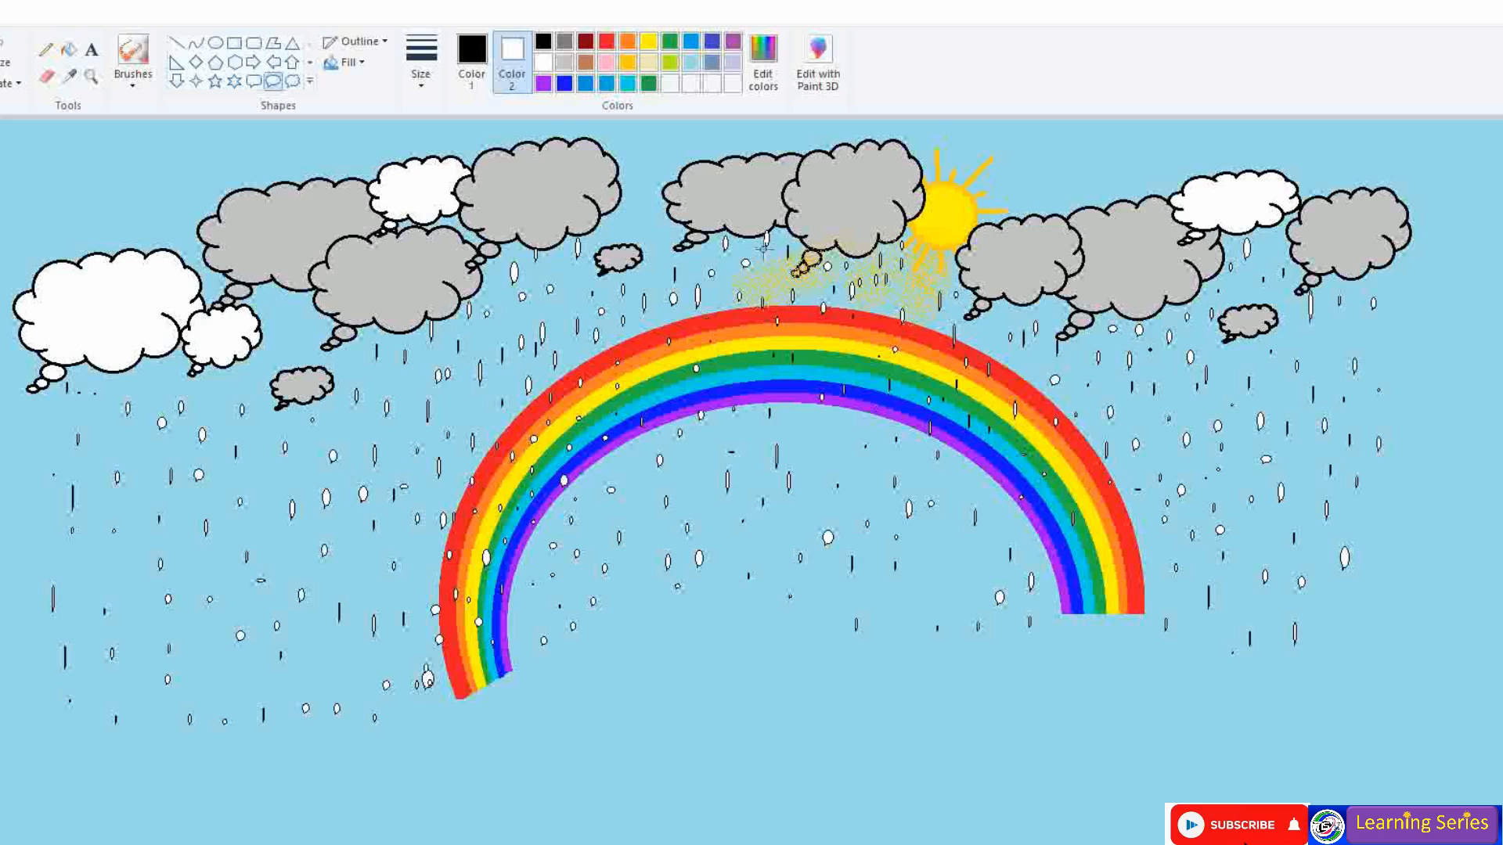
- Add raindrops under the rainbow and along the left edge, then start a green hill line bottom left
left_click_drag(843, 444, 850, 459)
mouse_move(887, 459)
left_mouse_down()
mouse_move(896, 477)
mouse_move(985, 502)
left_mouse_up()
left_click_drag(1013, 513, 1021, 533)
left_click_drag(927, 579, 934, 608)
left_click_drag(776, 629, 782, 644)
left_click_drag(667, 663, 677, 683)
mouse_move(573, 662)
left_mouse_down()
mouse_move(583, 675)
mouse_move(616, 653)
left_mouse_up()
left_click_drag(56, 686, 63, 707)
left_click_drag(94, 692, 103, 704)
mouse_move(77, 553)
left_mouse_down()
mouse_move(77, 589)
mouse_move(94, 593)
left_mouse_up()
left_click_drag(58, 411, 93, 452)
left_click_drag(107, 437, 116, 449)
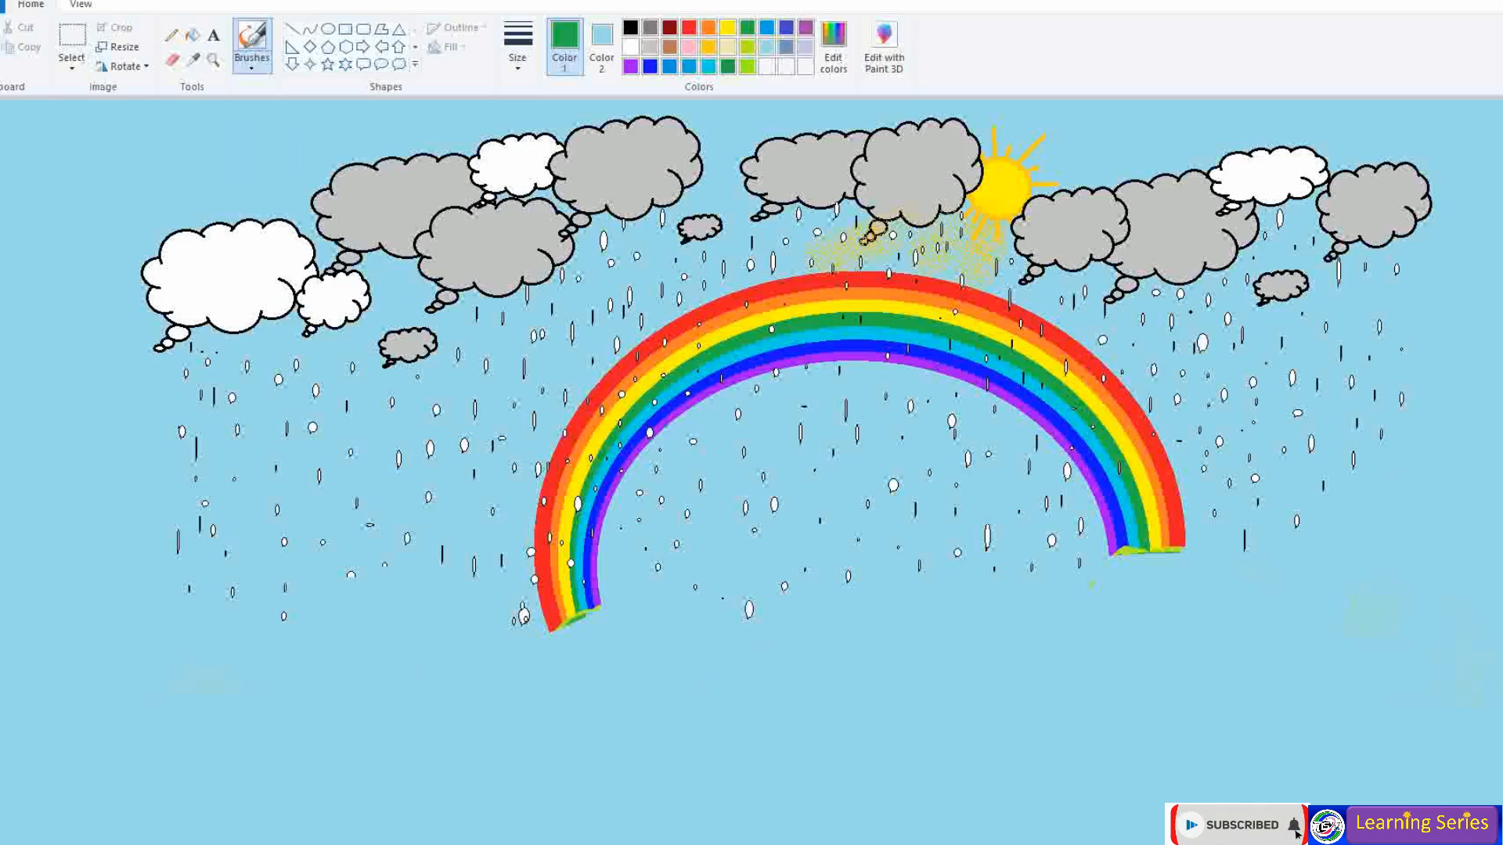
left_click_drag(4, 715, 48, 702)
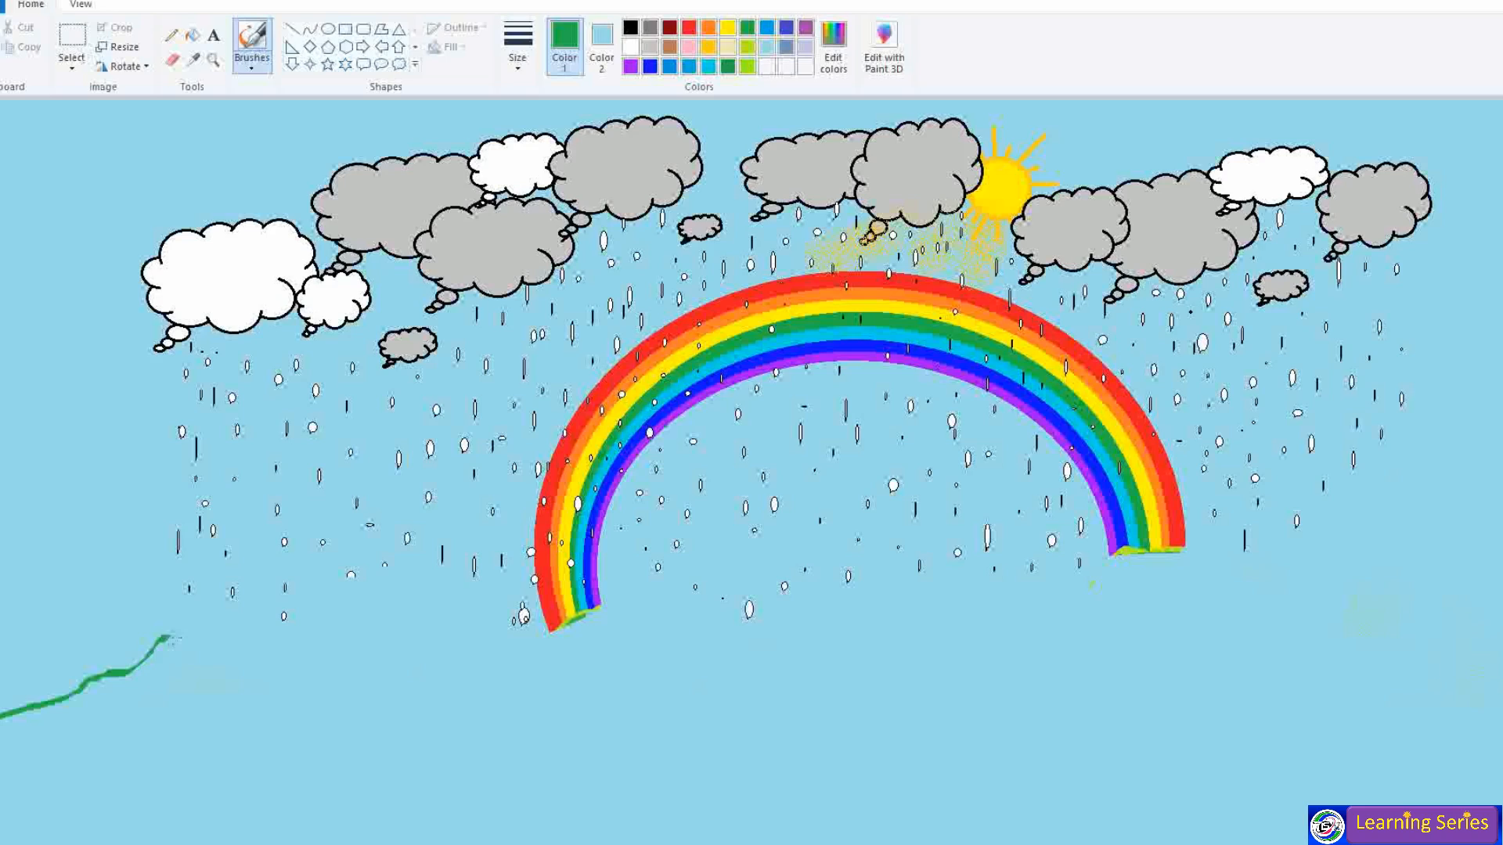
- Draw the green hill line rightward to the rainbow's left foot, undoing a stray stroke
mouse_move(201, 701)
left_mouse_down()
mouse_move(313, 638)
mouse_move(394, 634)
mouse_move(423, 663)
left_mouse_up()
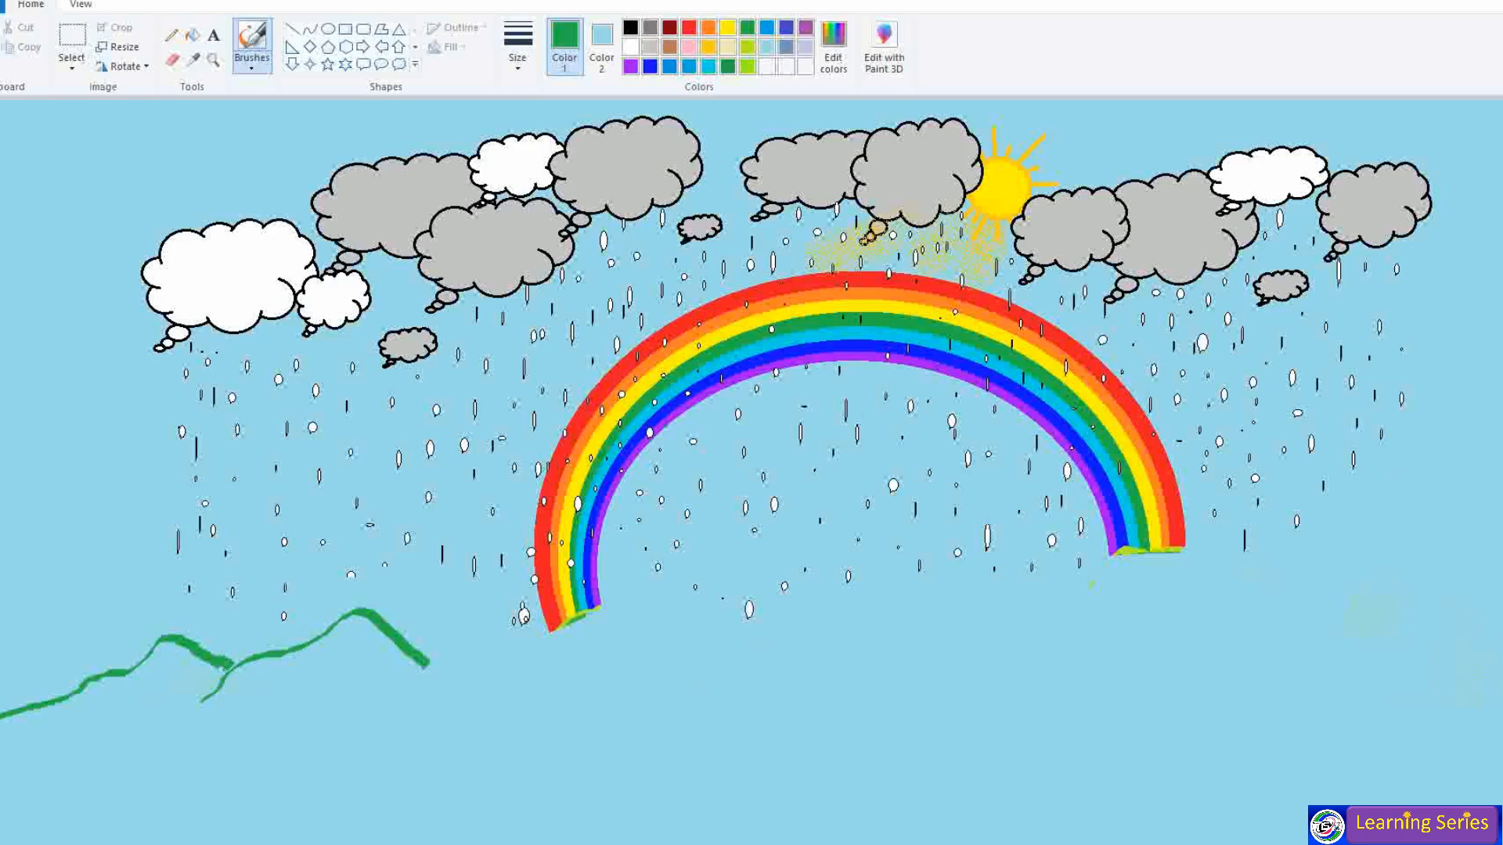
left_click_drag(435, 666, 513, 682)
left_click_drag(473, 719, 483, 703)
mouse_move(540, 646)
left_mouse_down()
mouse_move(612, 610)
mouse_move(720, 671)
left_mouse_up()
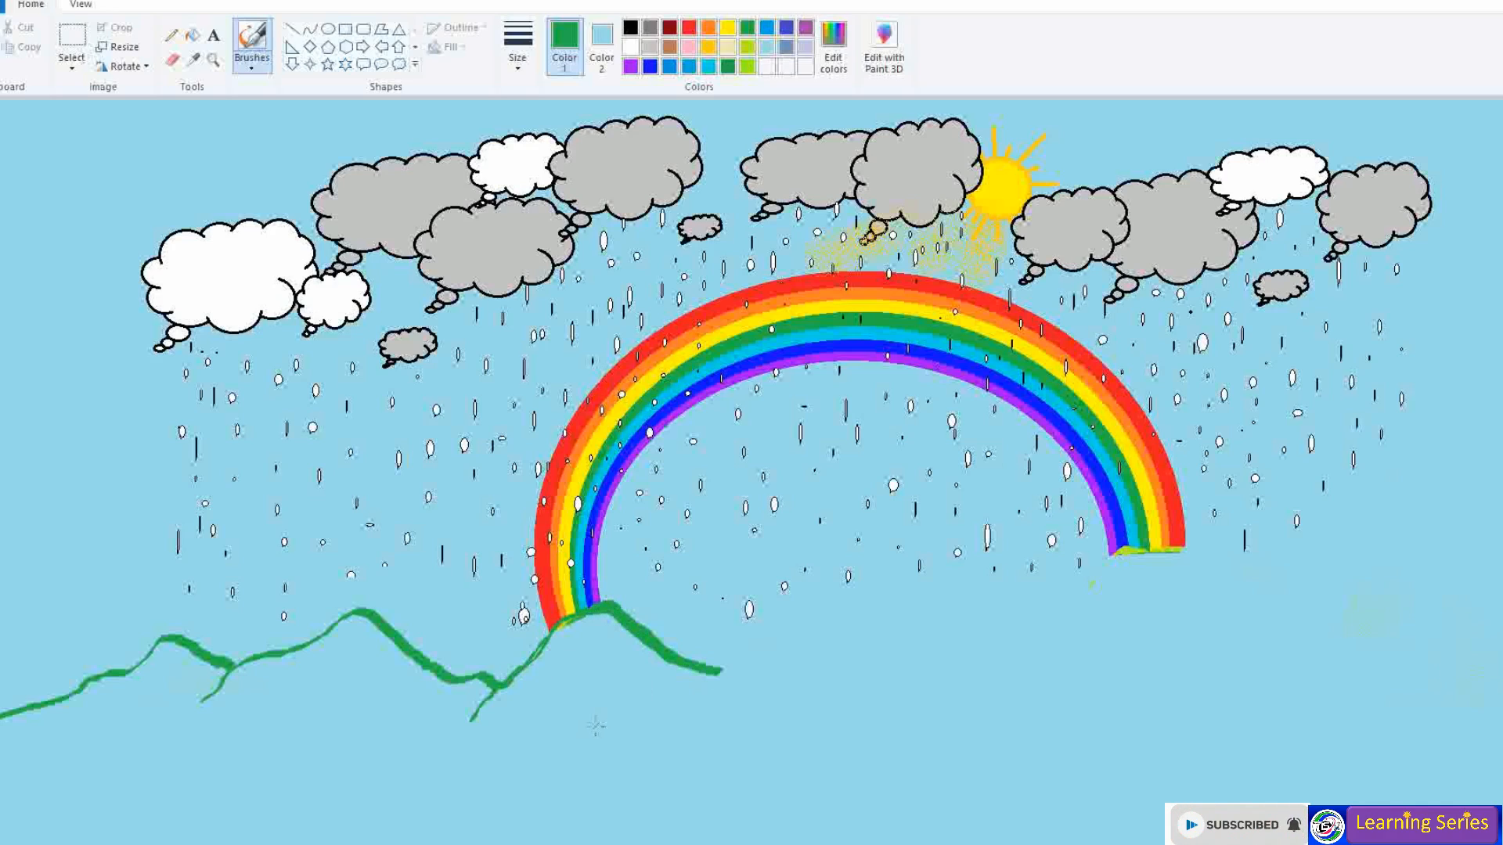
key("ctrl+z")
key("ctrl+z")
key("ctrl+z")
key("ctrl+z")
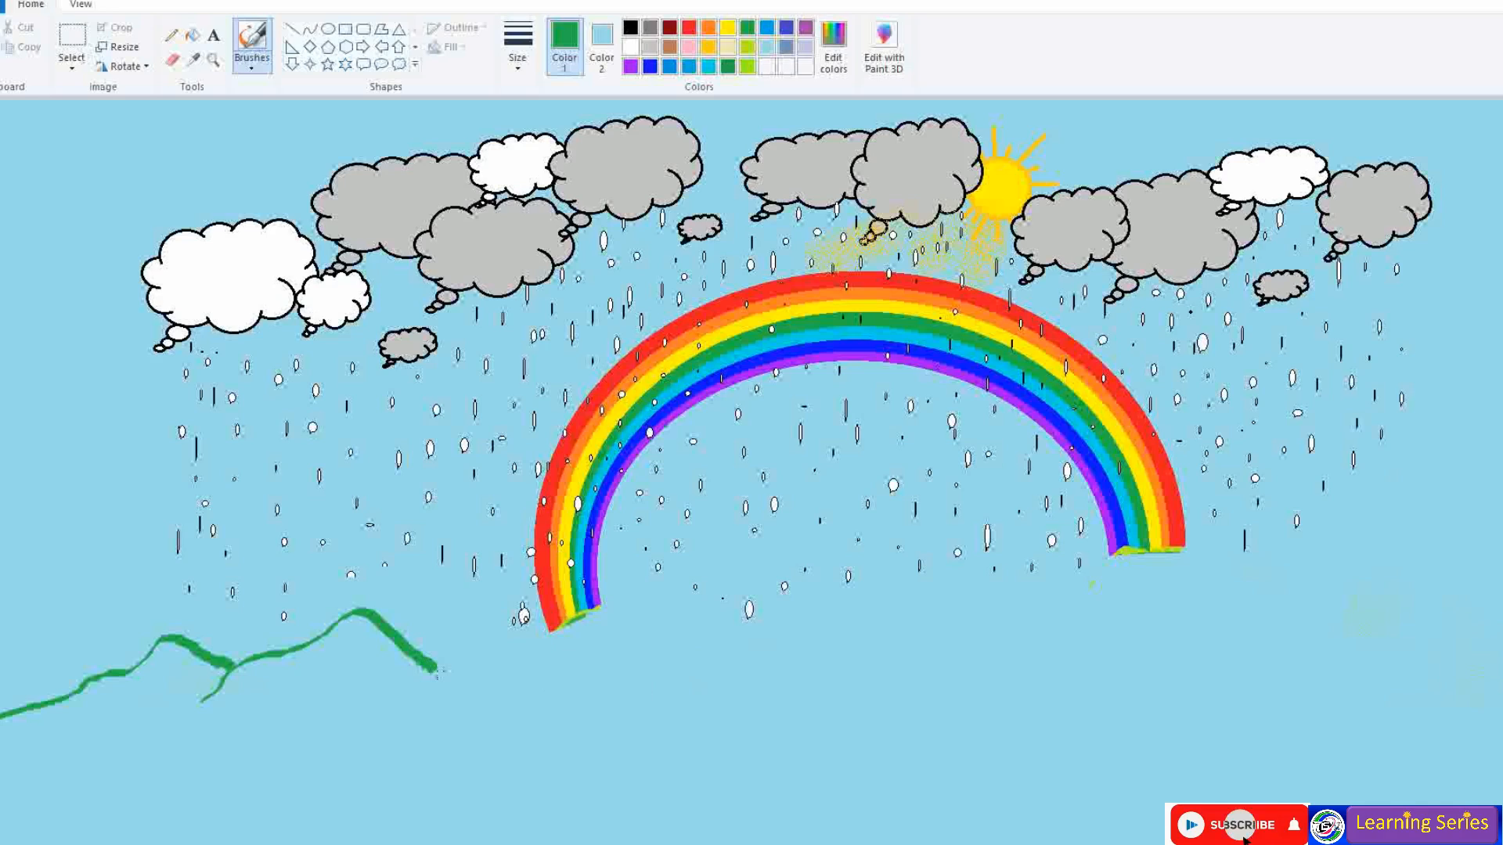
key("ctrl+z")
mouse_move(427, 664)
left_mouse_down()
mouse_move(481, 661)
mouse_move(507, 642)
mouse_move(469, 657)
mouse_move(523, 634)
mouse_move(529, 665)
mouse_move(525, 637)
mouse_move(513, 640)
mouse_move(524, 633)
mouse_move(505, 648)
mouse_move(524, 631)
mouse_move(574, 644)
mouse_move(613, 599)
mouse_move(554, 650)
mouse_move(535, 645)
mouse_move(626, 605)
left_mouse_up()
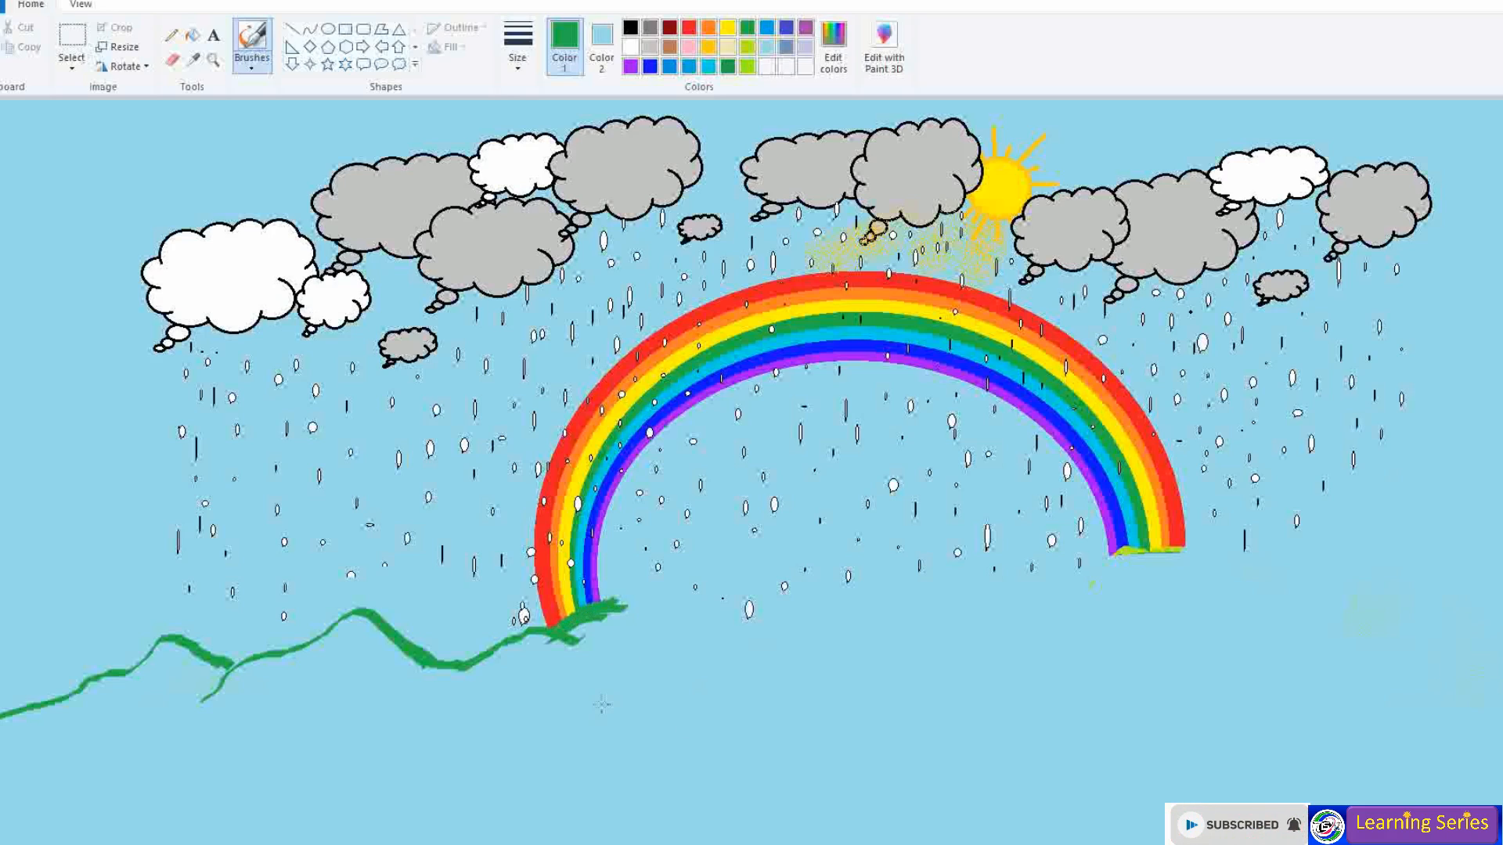
- Extend the green ridge right of the rainbow's left foot, undoing trial lower-slope lines
mouse_move(609, 599)
left_mouse_down()
mouse_move(705, 661)
mouse_move(778, 686)
mouse_move(969, 672)
left_mouse_up()
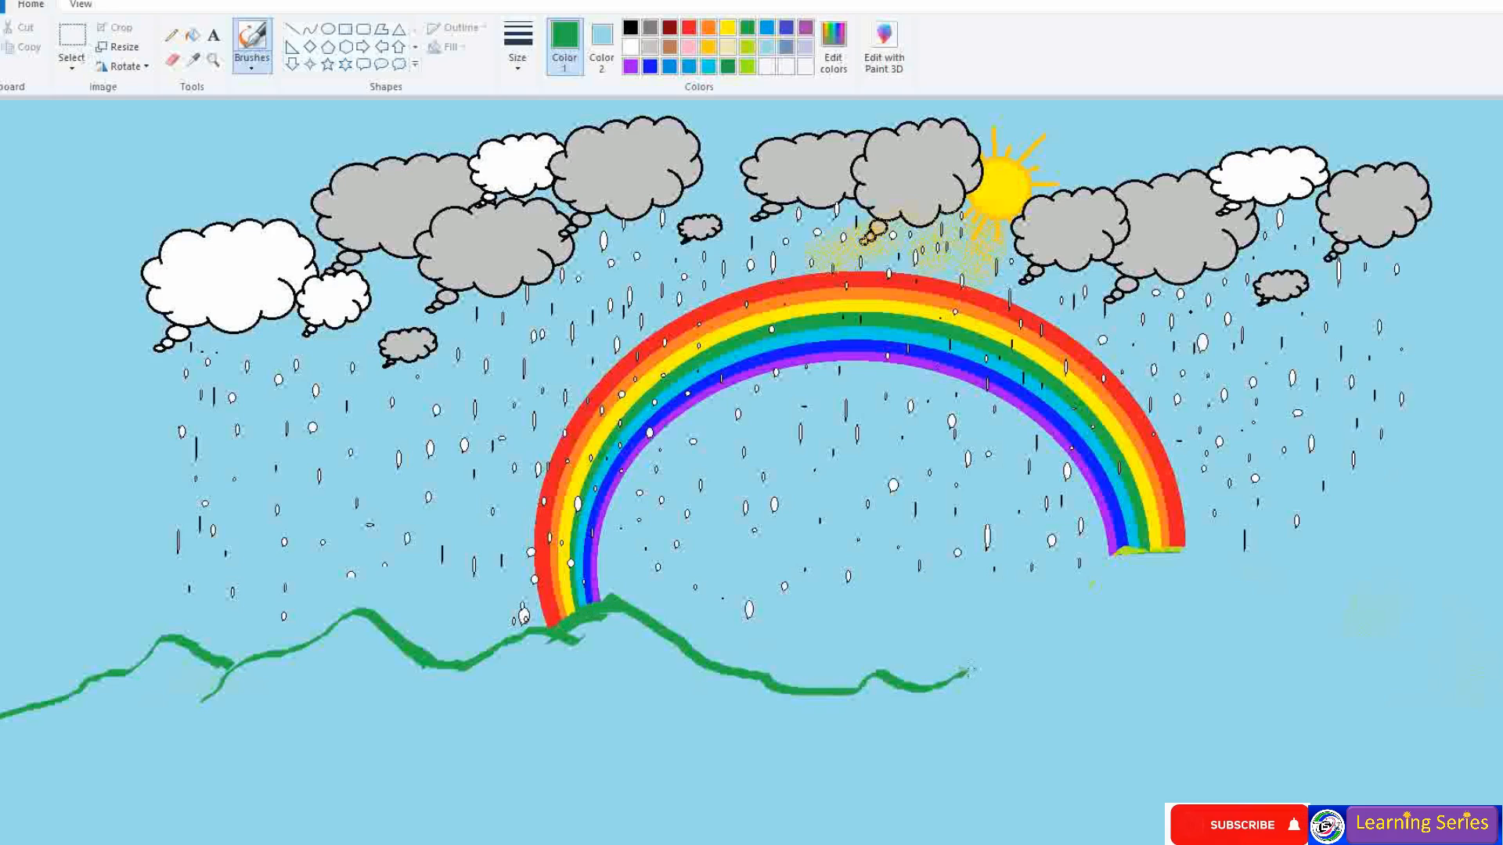
mouse_move(970, 671)
left_mouse_down()
mouse_move(836, 756)
mouse_move(686, 762)
mouse_move(464, 814)
left_mouse_up()
mouse_move(1016, 679)
left_mouse_down()
mouse_move(999, 707)
mouse_move(852, 789)
mouse_move(601, 844)
left_mouse_up()
left_click_drag(965, 670, 1032, 678)
key("ctrl+z")
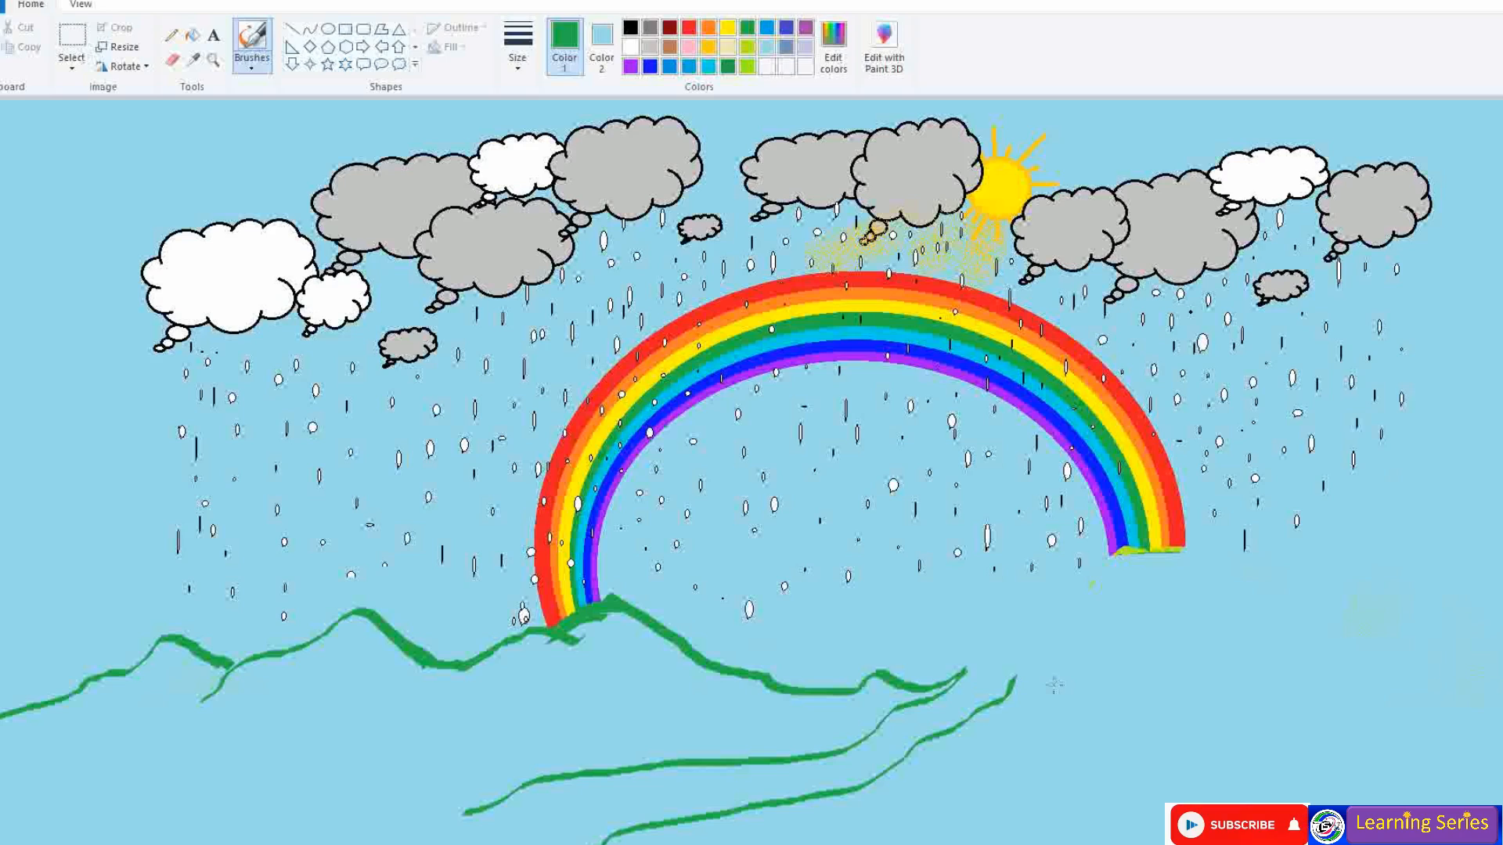
left_click_drag(1016, 678, 1064, 665)
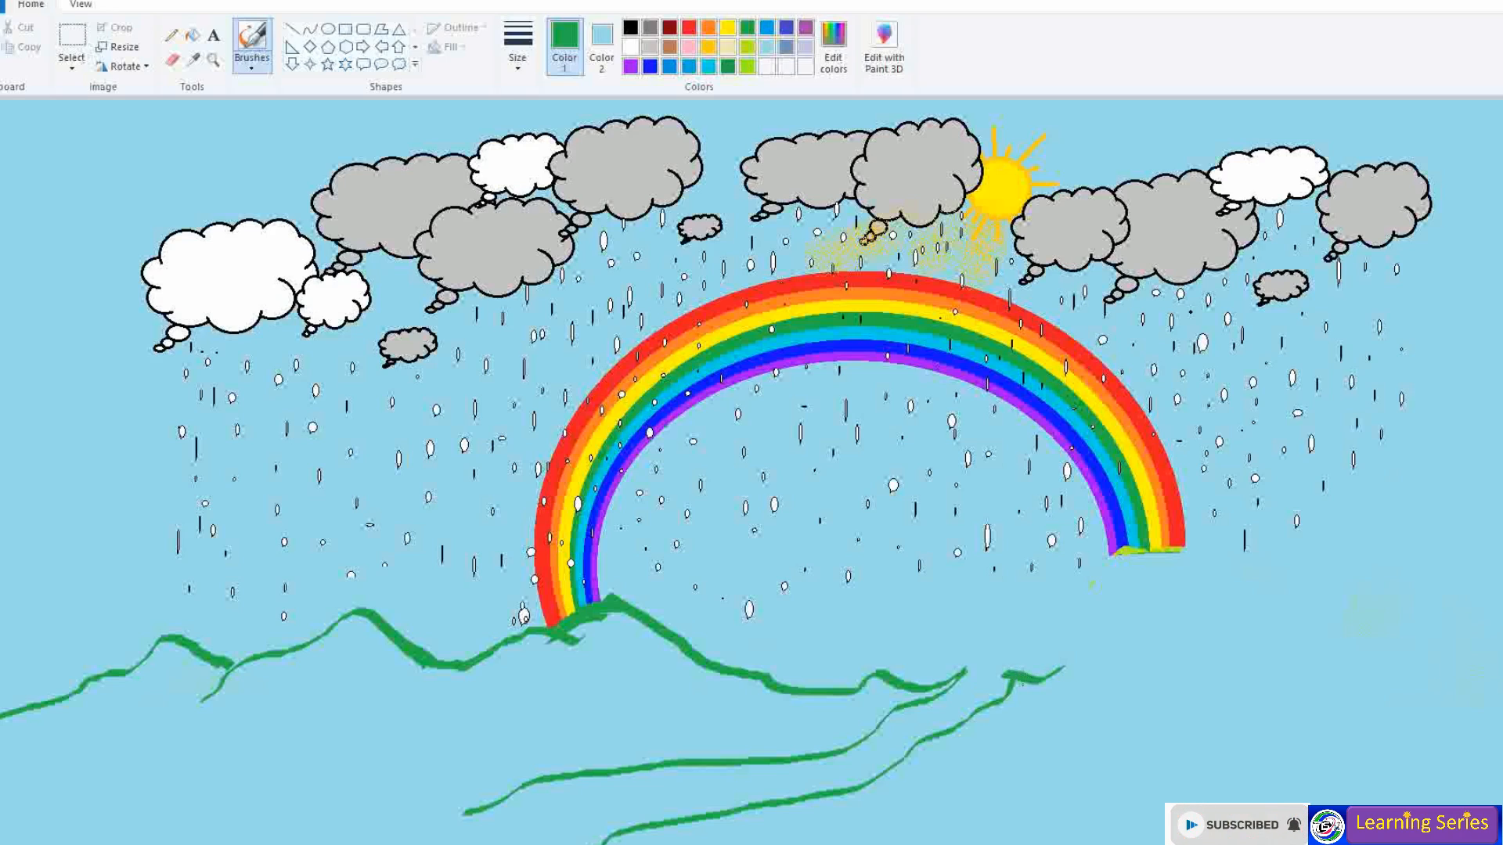
key("ctrl+z")
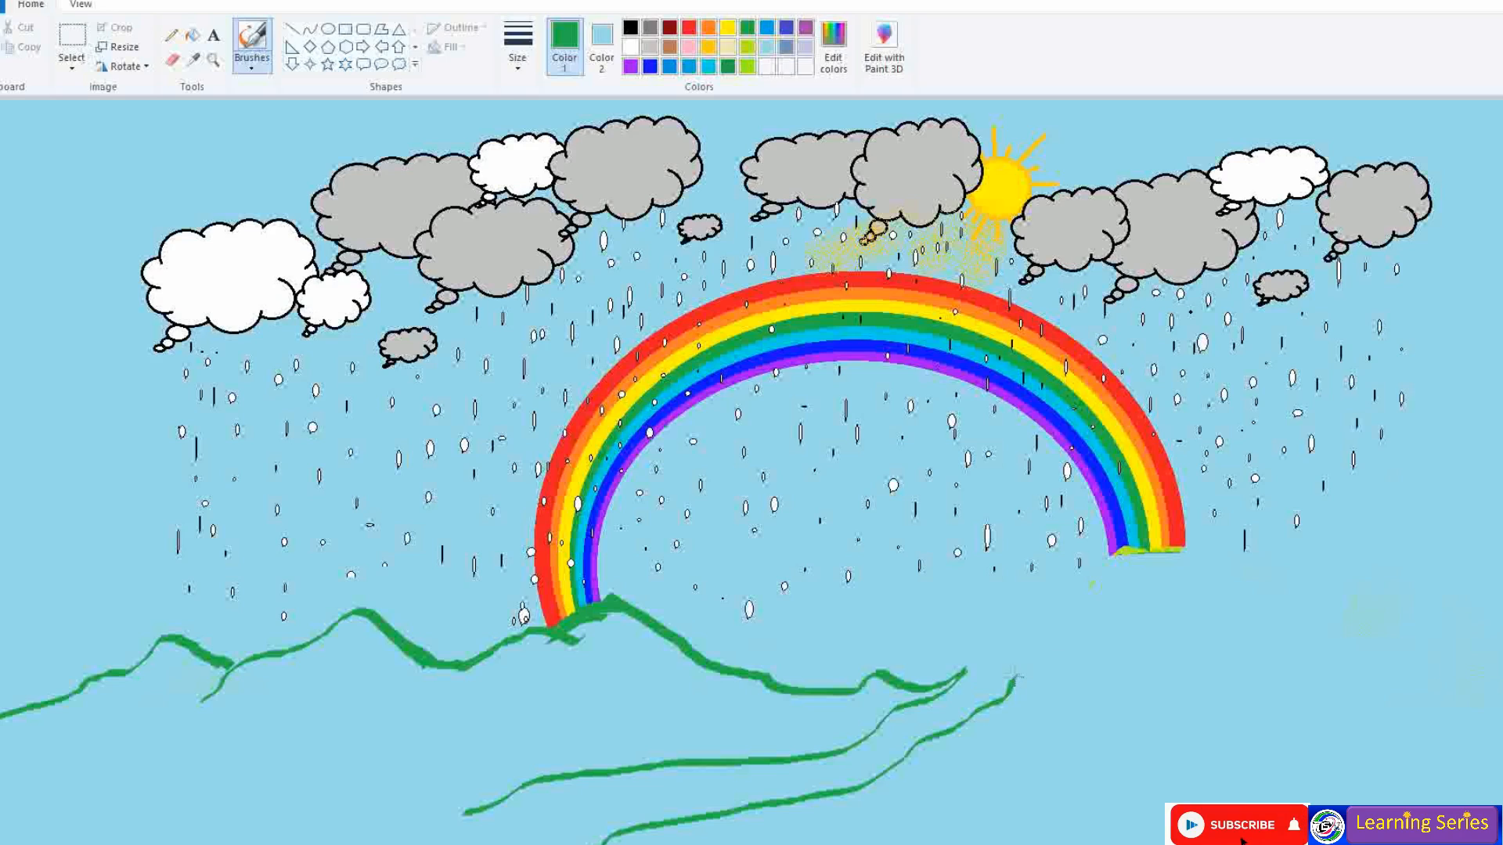
left_click_drag(1016, 678, 1112, 645)
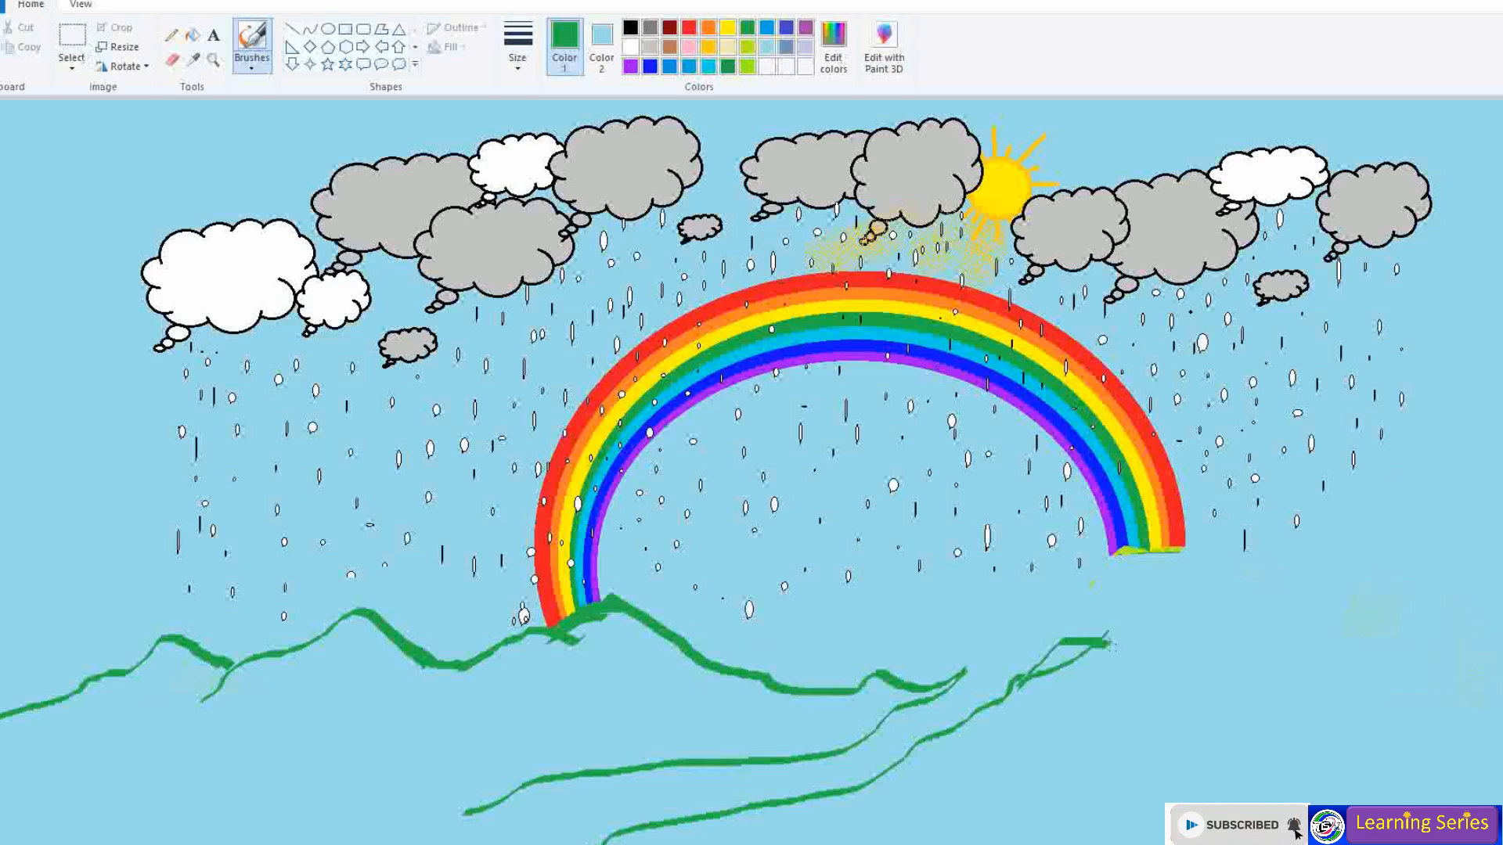
key("ctrl+z")
key("ctrl+z")
key("ctrl+z")
key("ctrl+z")
key("ctrl+z")
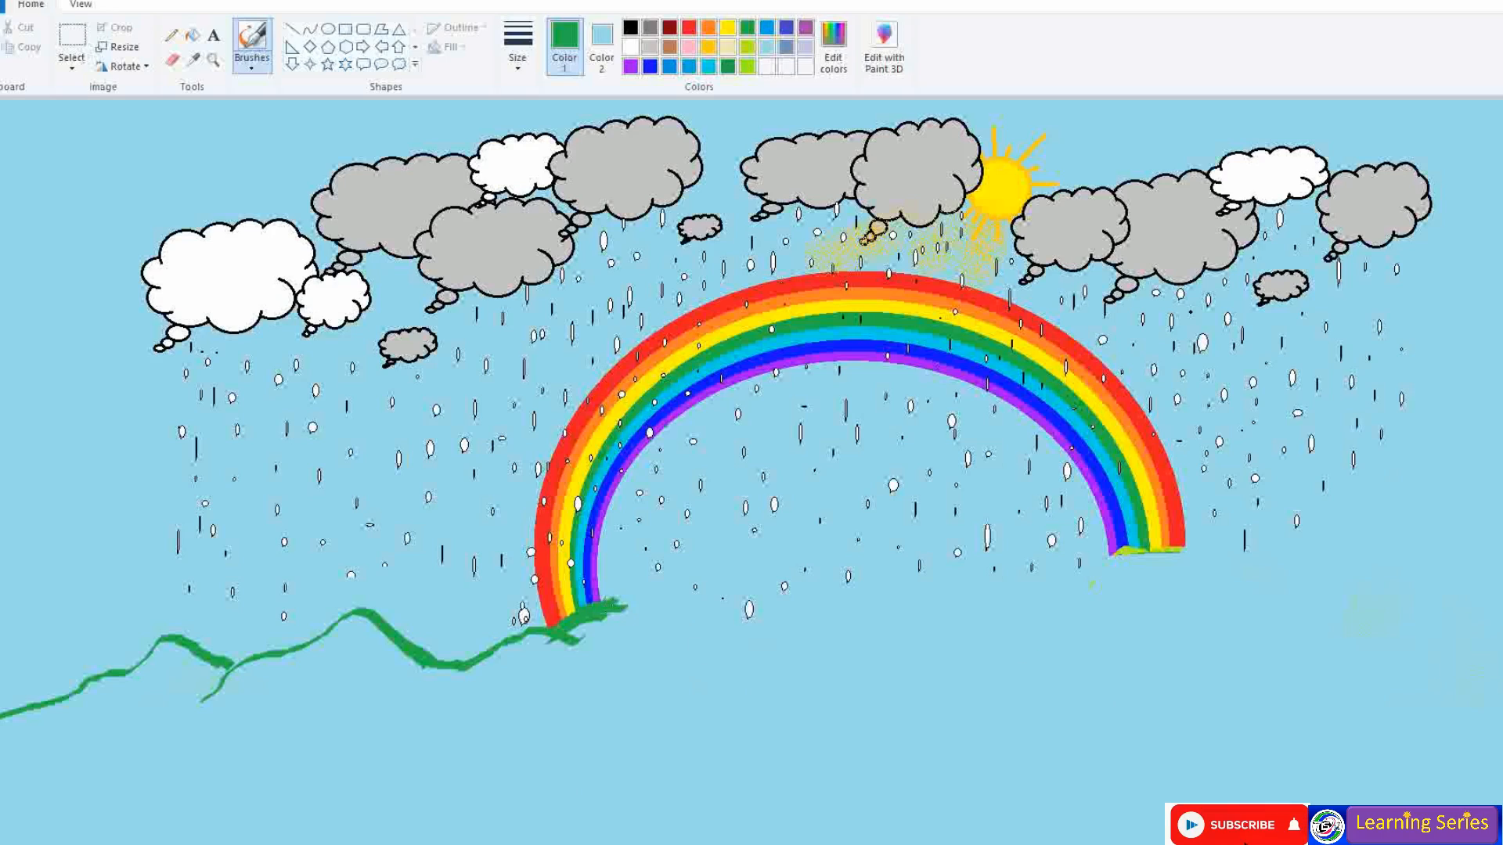
mouse_move(626, 602)
left_mouse_down()
mouse_move(677, 638)
mouse_move(807, 630)
mouse_move(904, 656)
left_mouse_up()
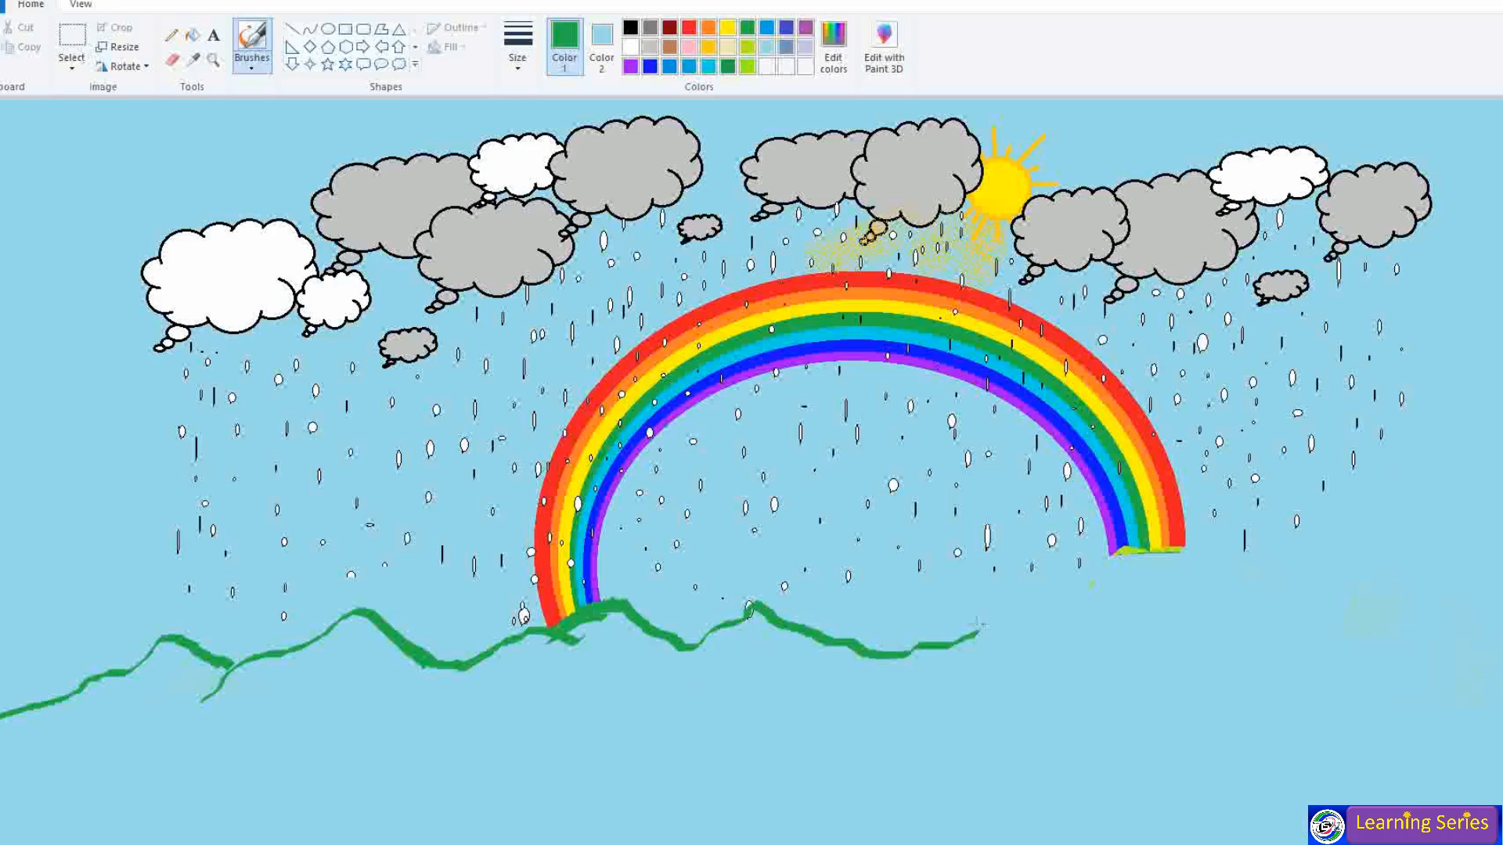
- Redraw the ridge from the rainbow's left foot and add a lower green slope rising right
key("ctrl+z")
mouse_move(614, 601)
left_mouse_down()
mouse_move(694, 647)
mouse_move(932, 634)
mouse_move(595, 734)
mouse_move(413, 748)
left_mouse_up()
mouse_move(447, 830)
left_mouse_down()
mouse_move(553, 827)
mouse_move(740, 737)
mouse_move(873, 715)
left_mouse_up()
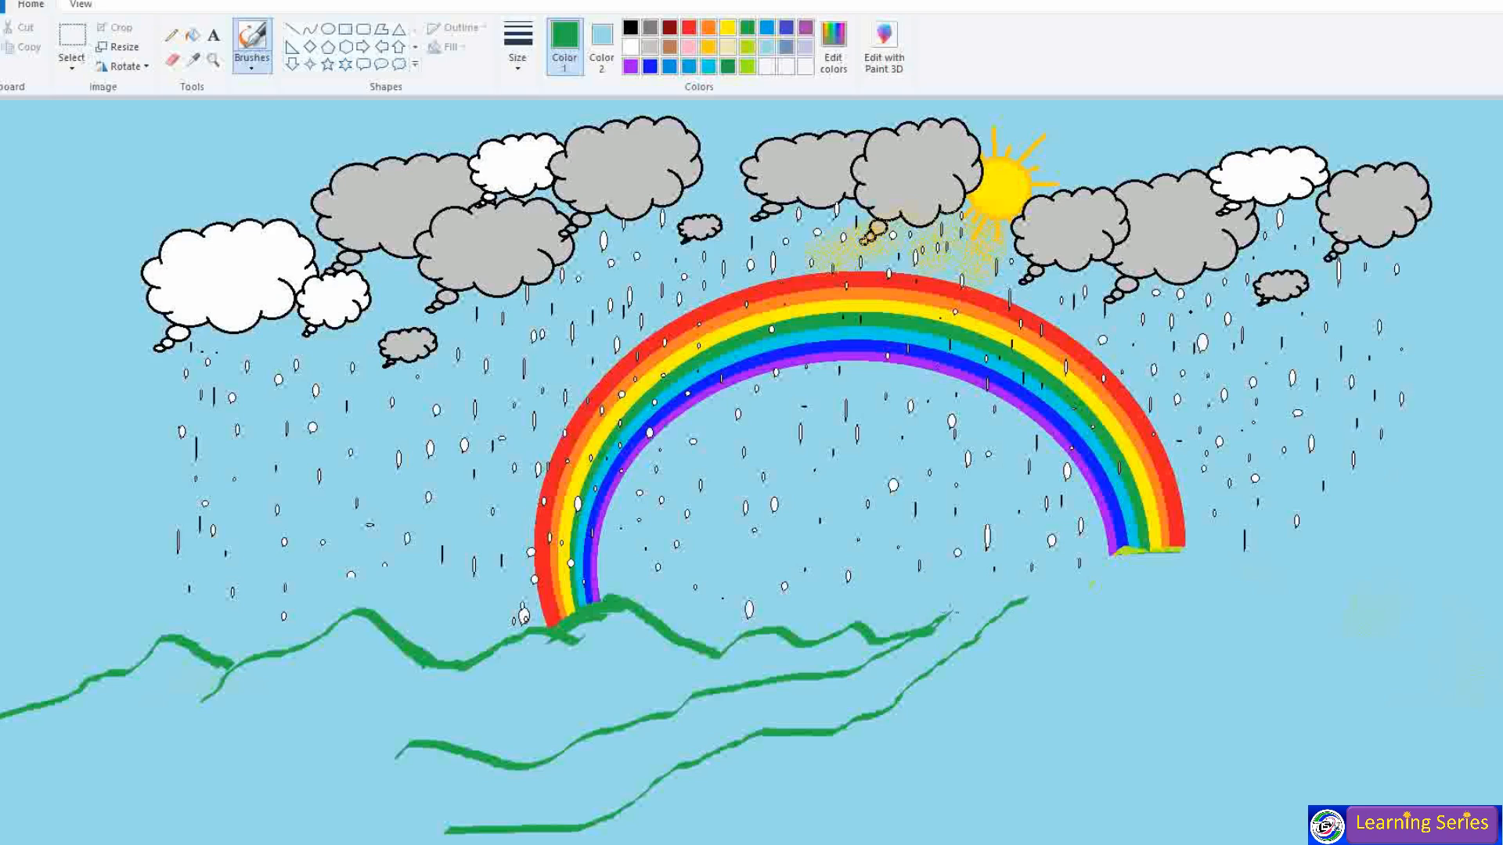
- Draw the green ridge from the rainbow's right foot out to the right edge
left_click_drag(1039, 592, 1162, 553)
key("ctrl+z")
key("ctrl+z")
mouse_move(1021, 616)
left_mouse_down()
mouse_move(1158, 551)
mouse_move(1217, 556)
mouse_move(1269, 587)
left_mouse_up()
key("ctrl+z")
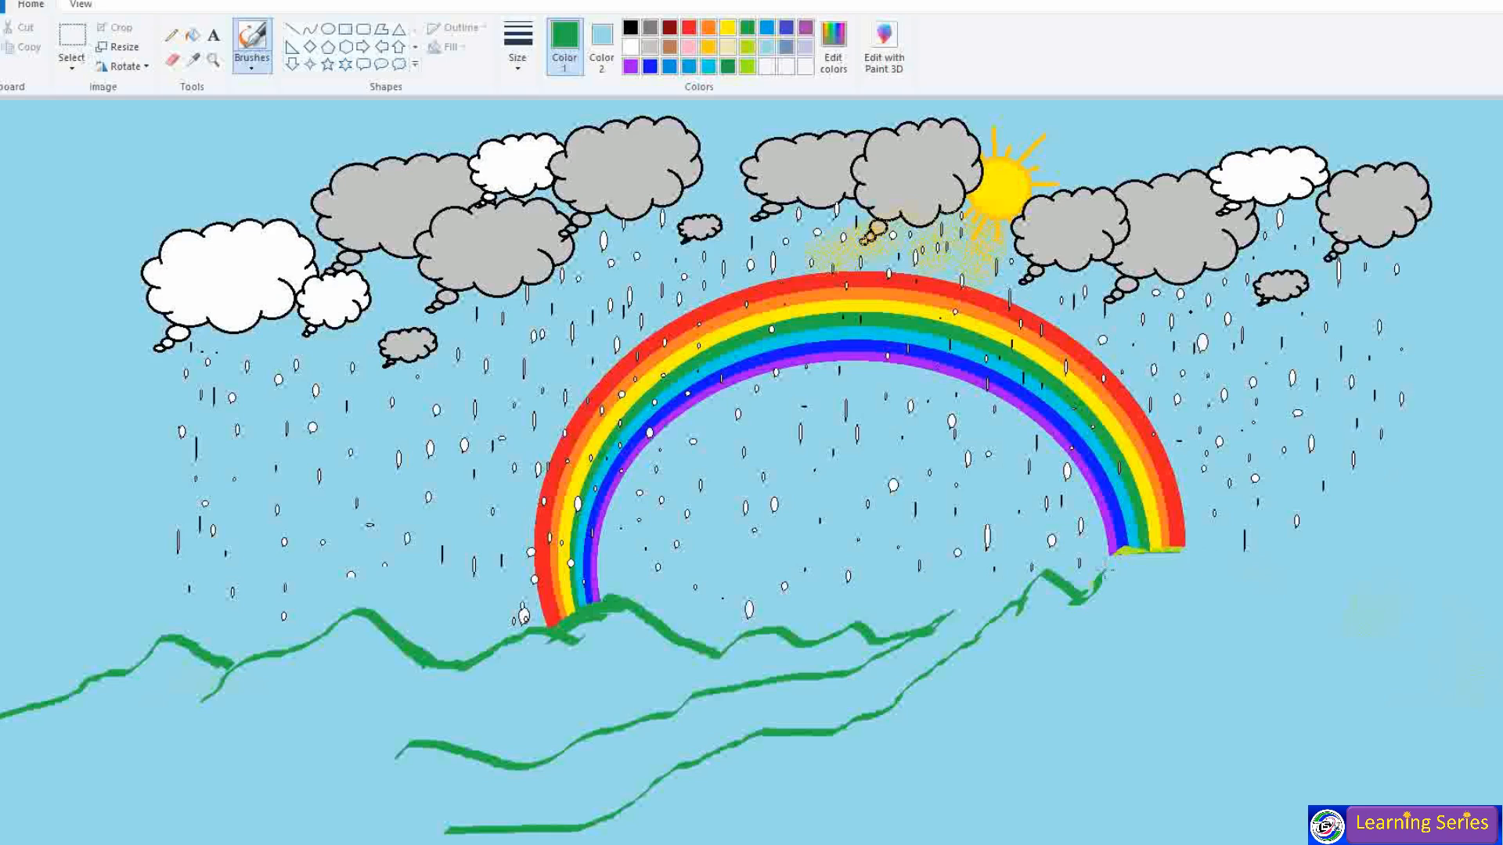
mouse_move(1153, 550)
left_mouse_down()
mouse_move(1269, 597)
mouse_move(1399, 589)
mouse_move(1491, 616)
left_mouse_up()
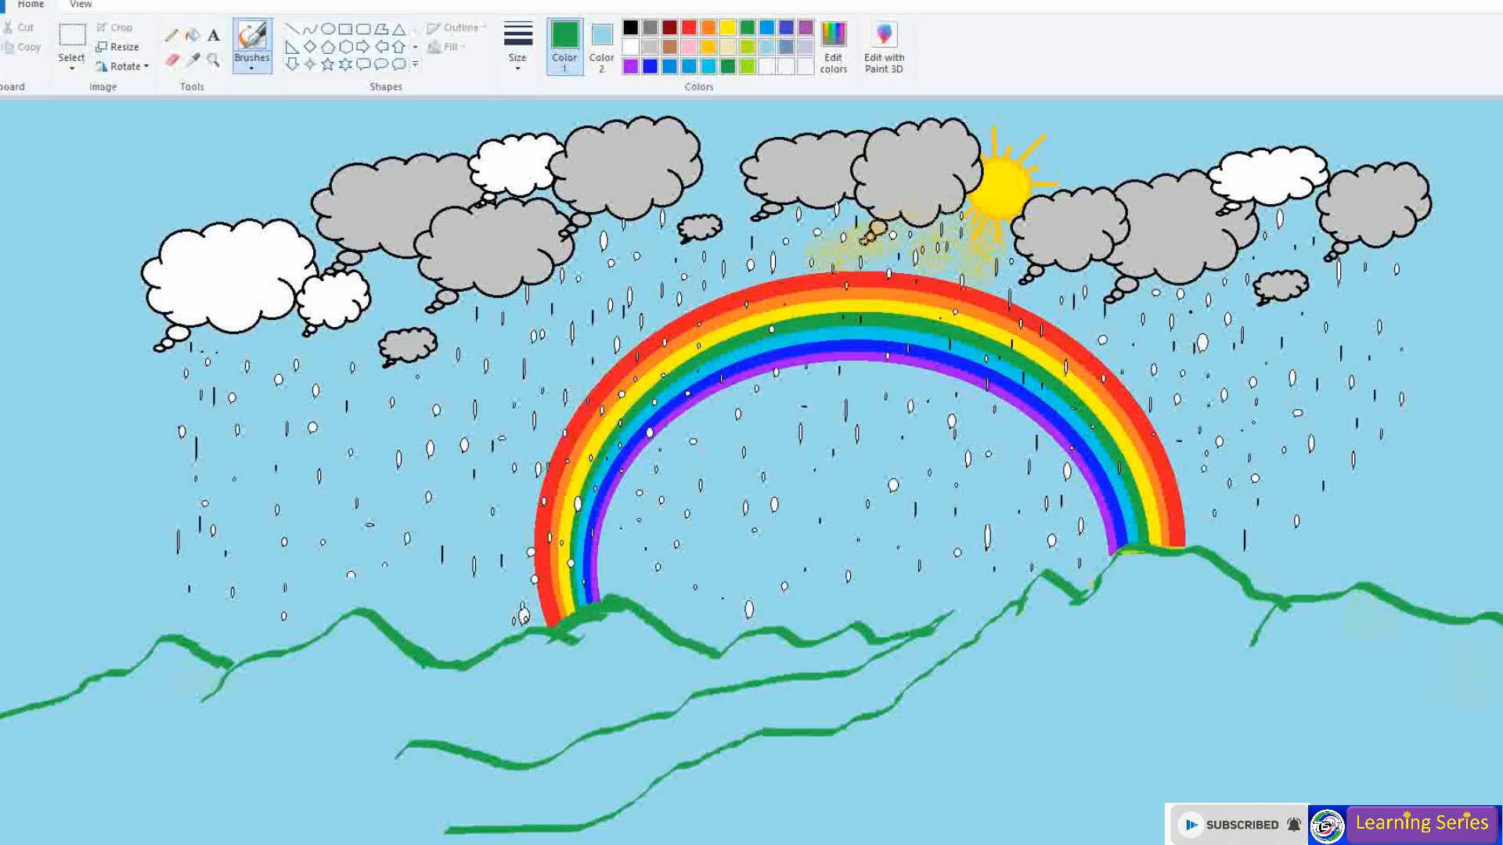
- Zoom out and trace a line closing the hills along the bottom and right edges
scroll(751, 473, "down", 1)
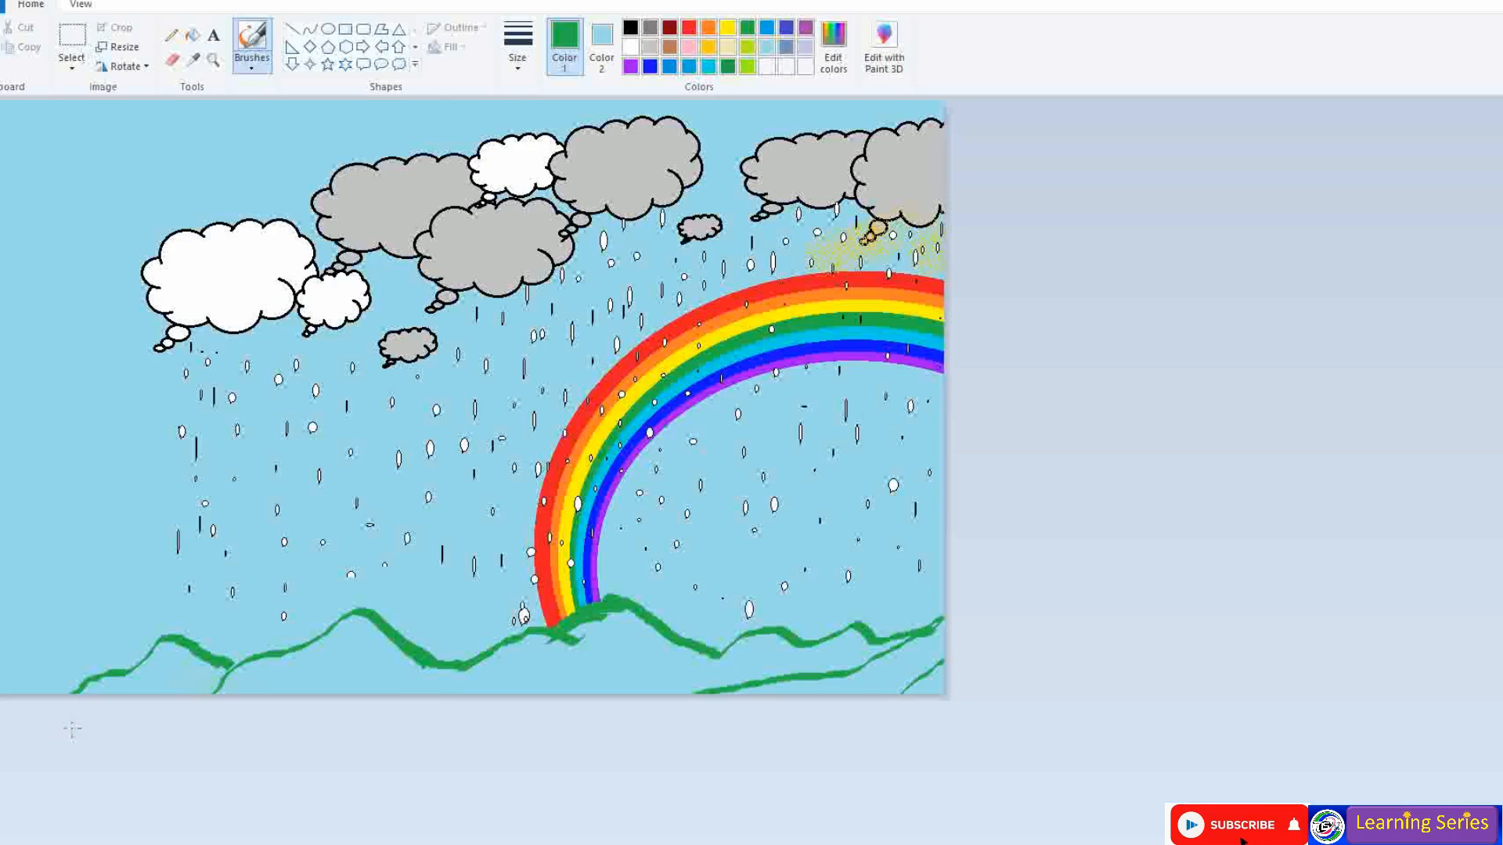
mouse_move(2, 648)
left_mouse_down()
mouse_move(890, 640)
mouse_move(872, 392)
mouse_move(799, 402)
left_mouse_up()
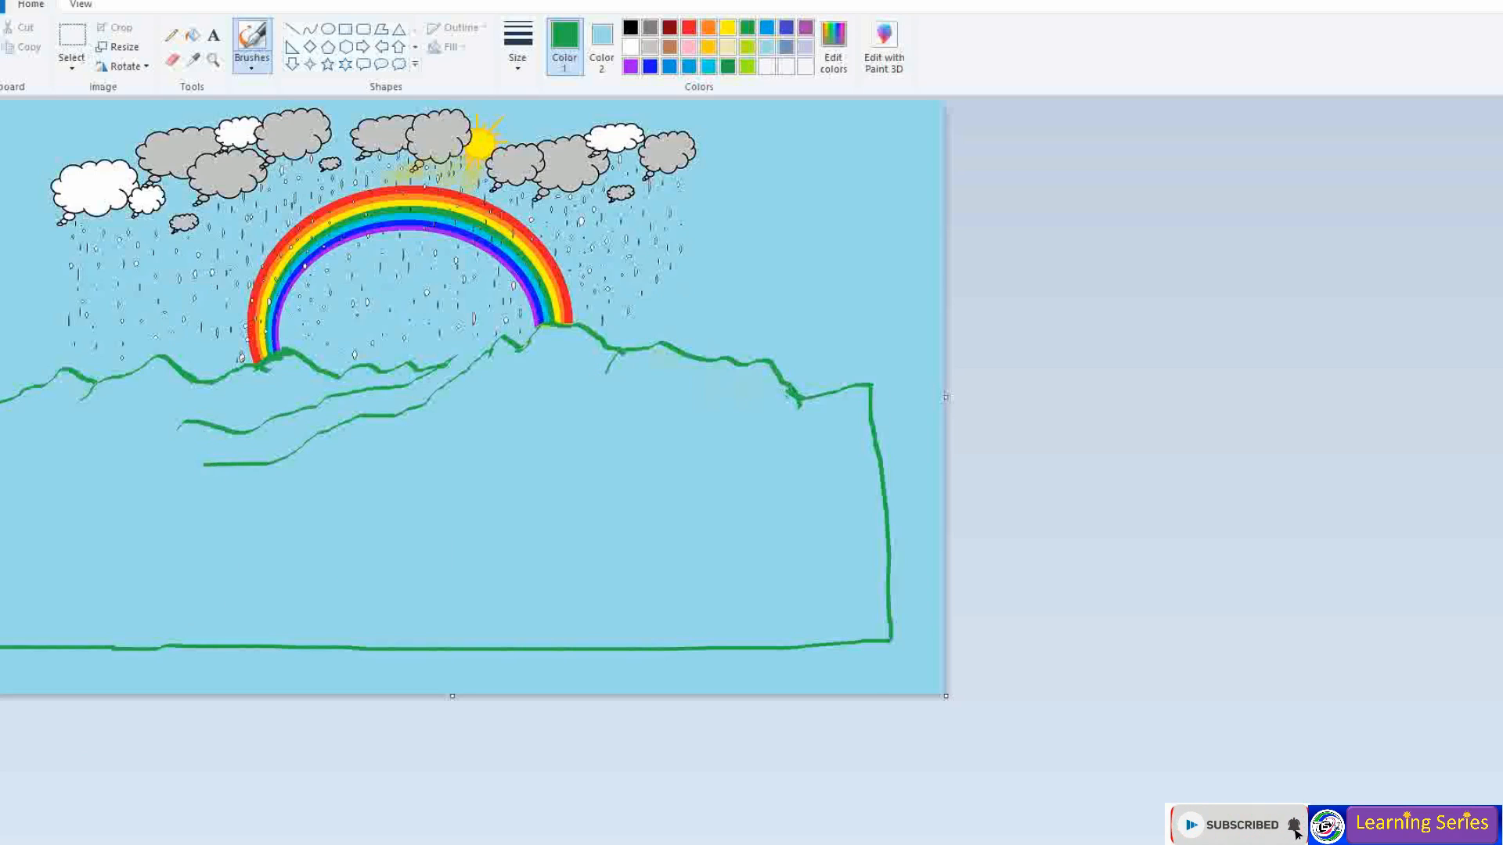
scroll(789, 396, "up", 1)
scroll(777, 581, "down", 3)
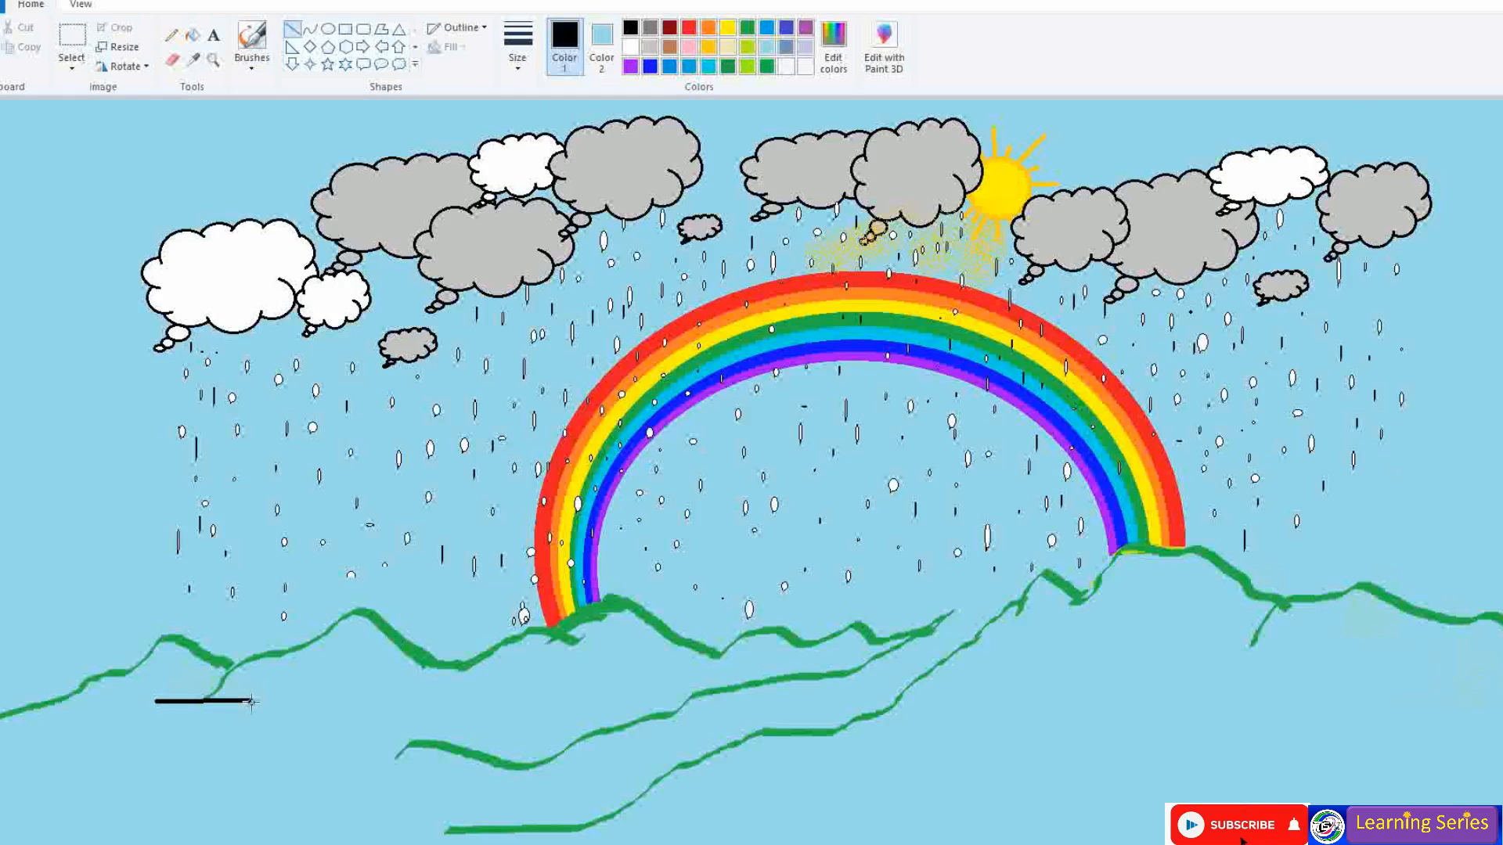
- Draw the black house outline and its rectangular door at lower left
mouse_move(252, 702)
left_mouse_down()
mouse_move(229, 734)
mouse_move(289, 726)
mouse_move(284, 766)
mouse_move(191, 775)
left_mouse_up()
left_click(345, 29)
left_click(271, 754)
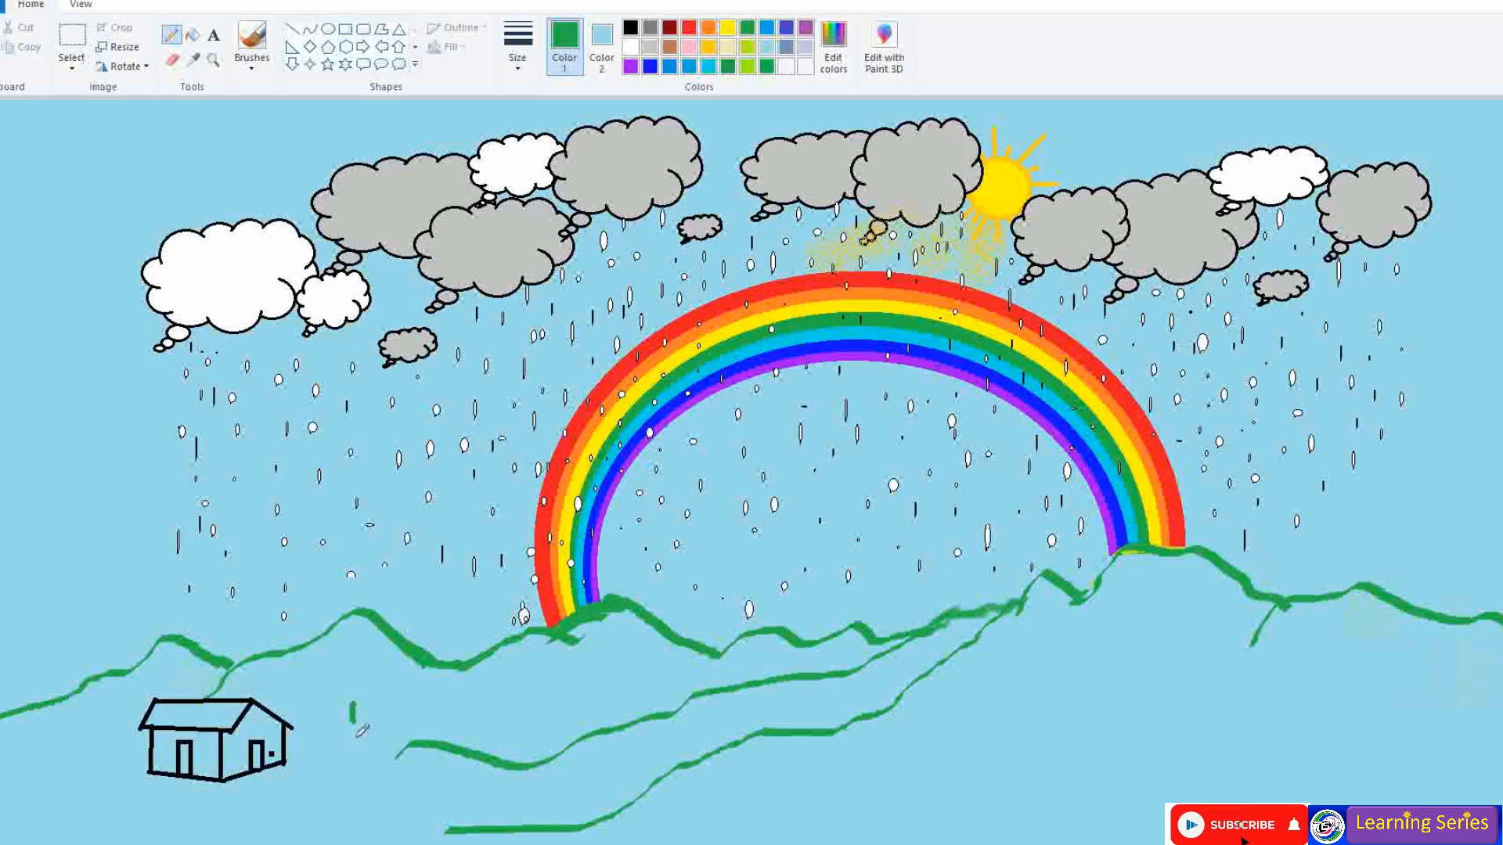
- Draw the left tree's green trunk and foliage outline
mouse_move(346, 788)
left_mouse_down()
mouse_move(354, 706)
mouse_move(383, 788)
left_mouse_up()
mouse_move(353, 706)
left_mouse_down()
mouse_move(338, 663)
mouse_move(380, 665)
mouse_move(349, 655)
left_mouse_up()
mouse_move(353, 707)
left_mouse_down()
mouse_move(321, 651)
mouse_move(384, 632)
mouse_move(411, 675)
mouse_move(374, 712)
left_mouse_up()
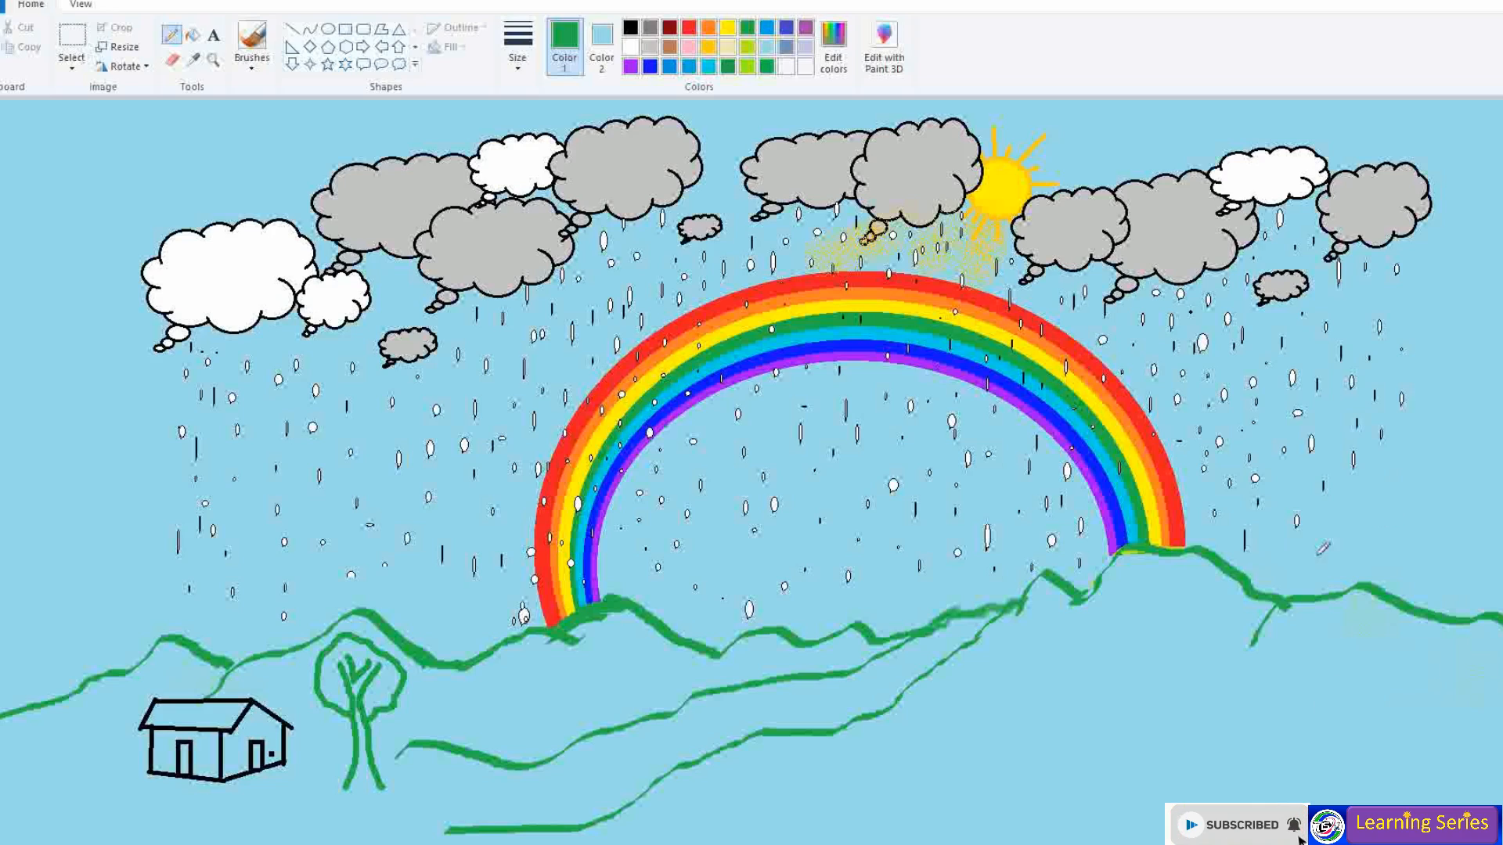
- Draw the right tree's trunk and branches on the hillside, and add canopy details
left_click_drag(1166, 647, 1151, 764)
key("ctrl+z")
left_click_drag(1143, 686, 1137, 781)
key("ctrl+z")
left_click_drag(1122, 673, 1118, 792)
mouse_move(1133, 681)
left_mouse_down()
mouse_move(1157, 803)
mouse_move(1115, 806)
left_mouse_up()
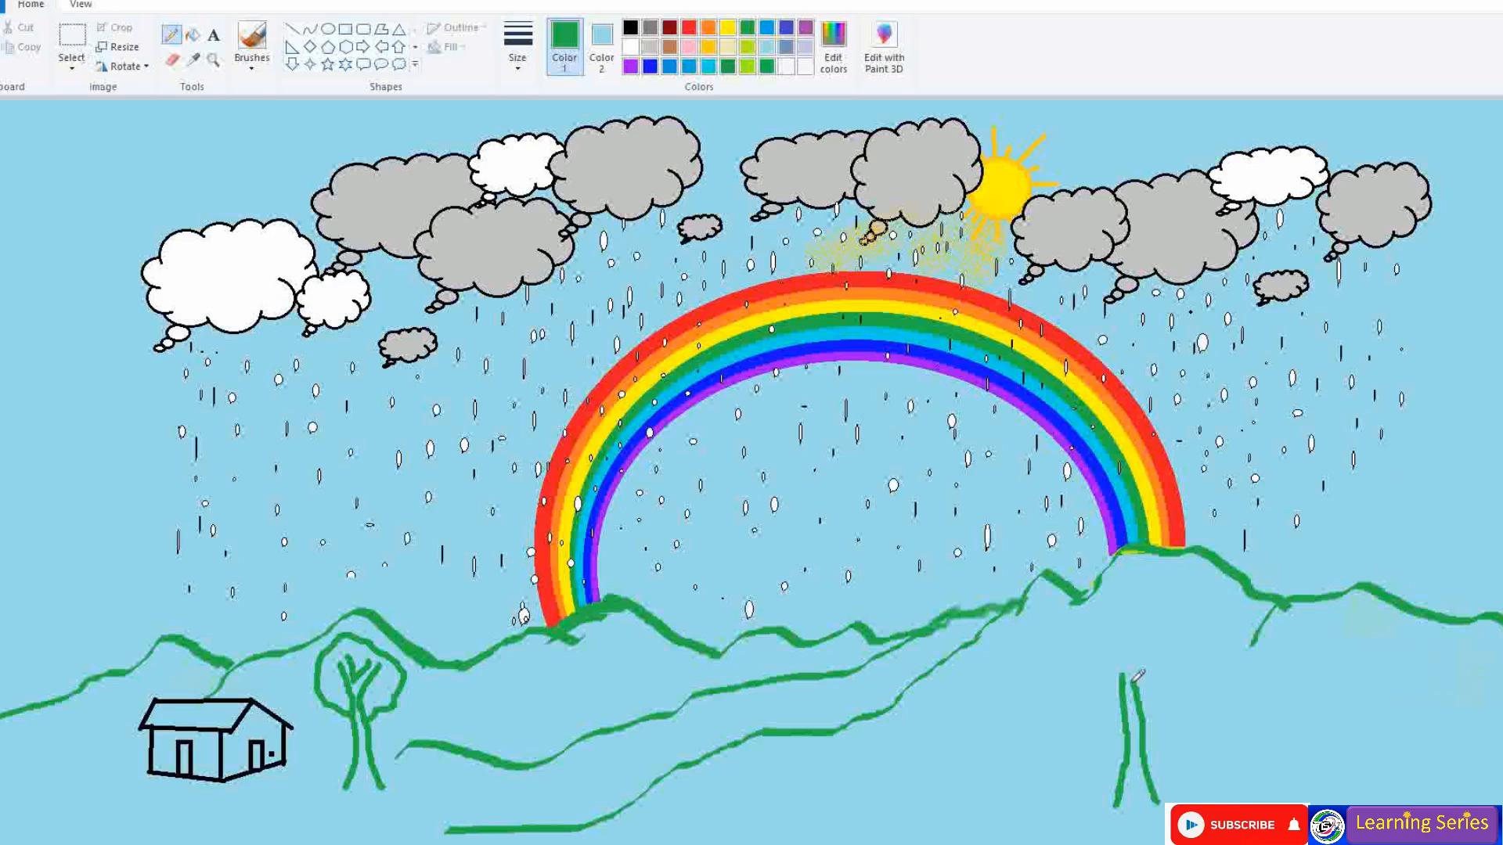
mouse_move(1167, 631)
left_mouse_down()
mouse_move(1139, 656)
mouse_move(1149, 620)
mouse_move(1099, 650)
mouse_move(1112, 701)
mouse_move(1063, 638)
mouse_move(1120, 587)
mouse_move(1180, 597)
mouse_move(1212, 662)
mouse_move(1138, 695)
left_mouse_up()
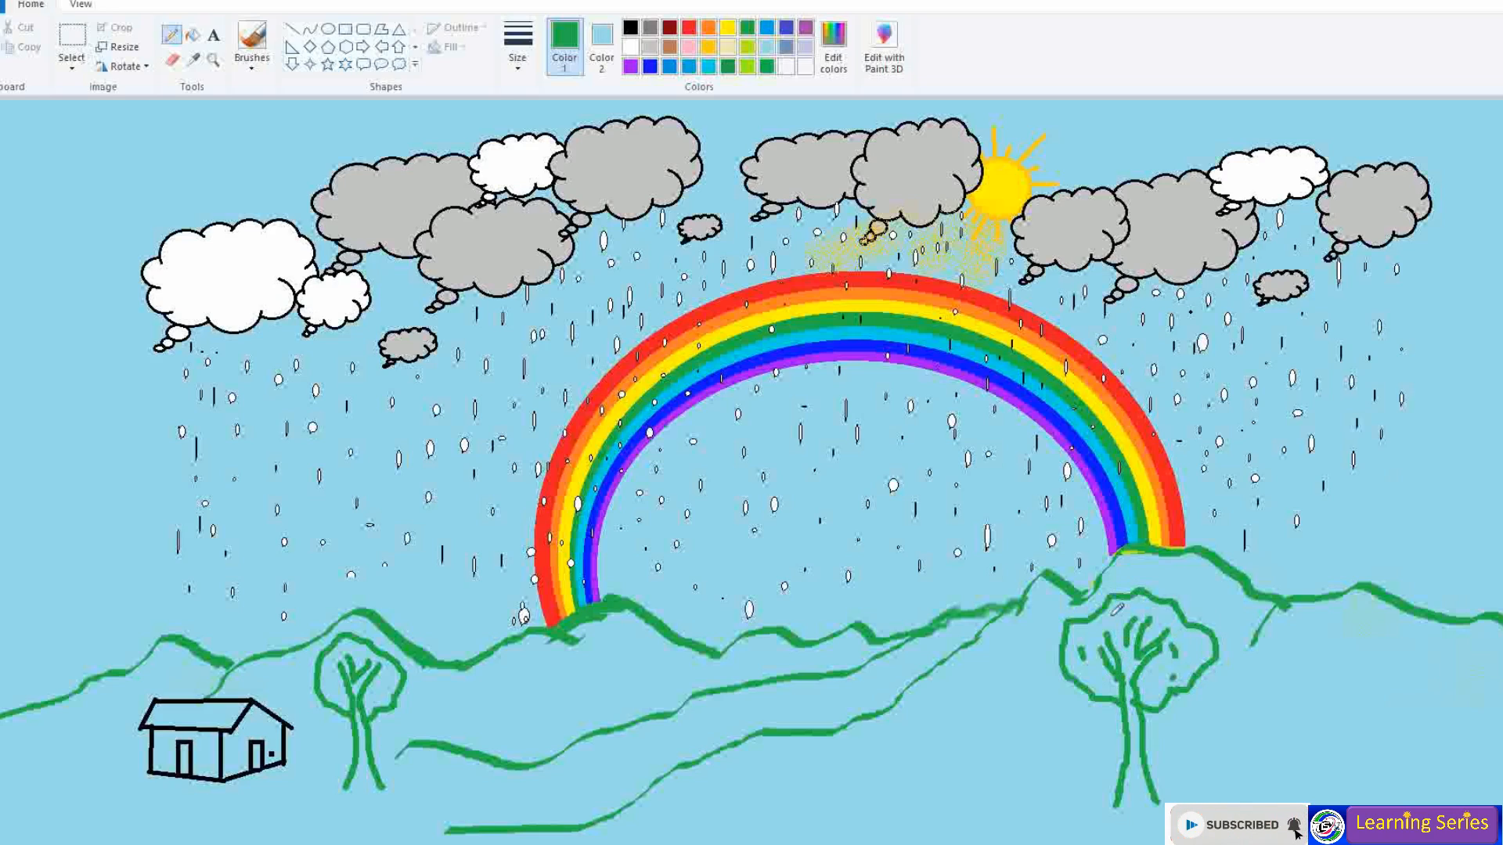
left_click(376, 696)
mouse_move(381, 679)
left_mouse_down()
mouse_move(389, 691)
mouse_move(338, 695)
left_mouse_up()
- Fill the hills light green, then airbrush dark green speckles over the right-hand grass
left_click(329, 666)
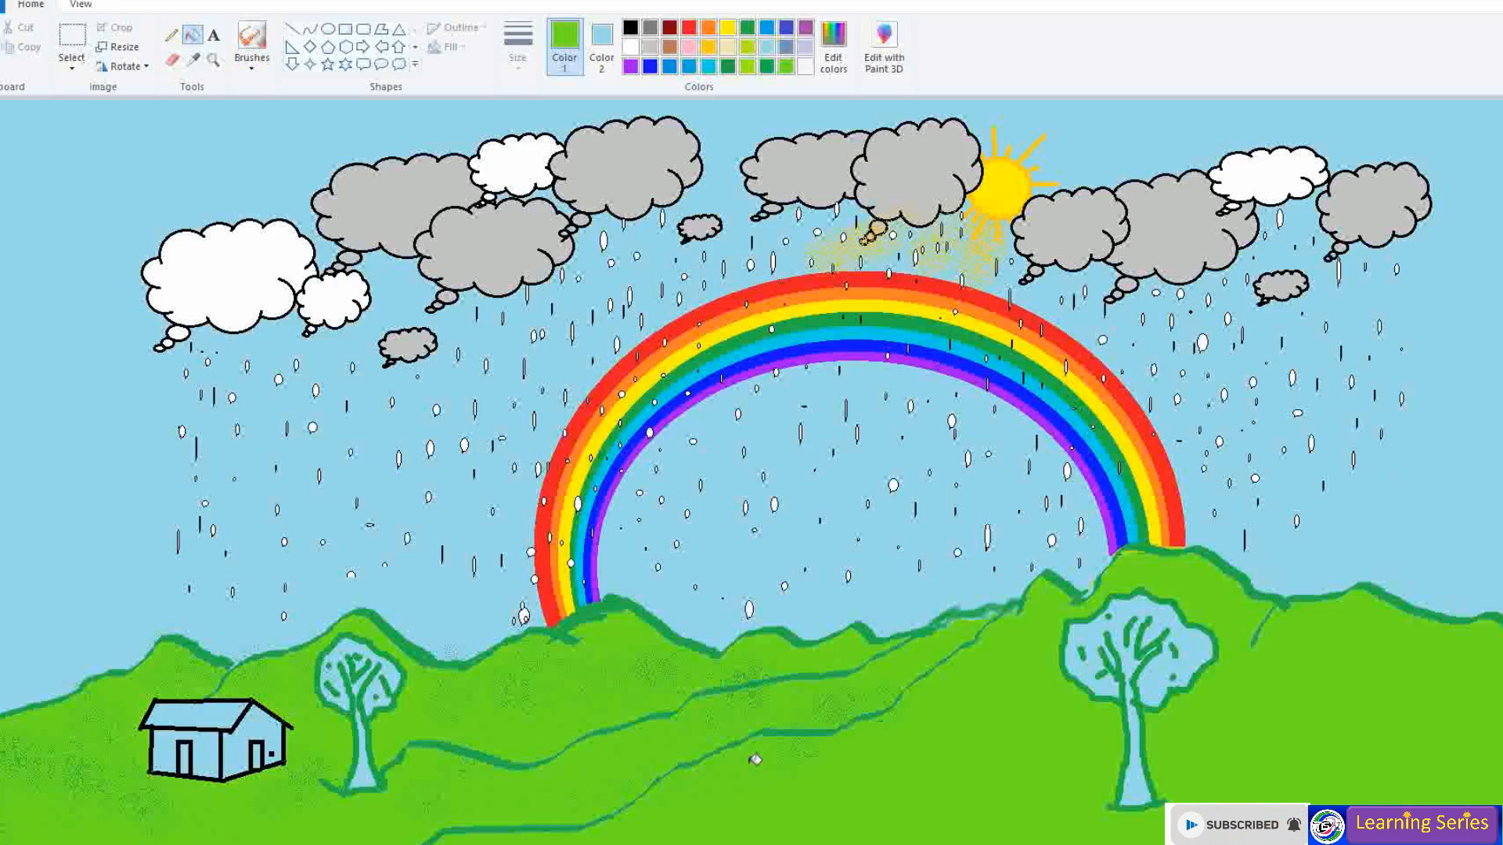
left_click(768, 66)
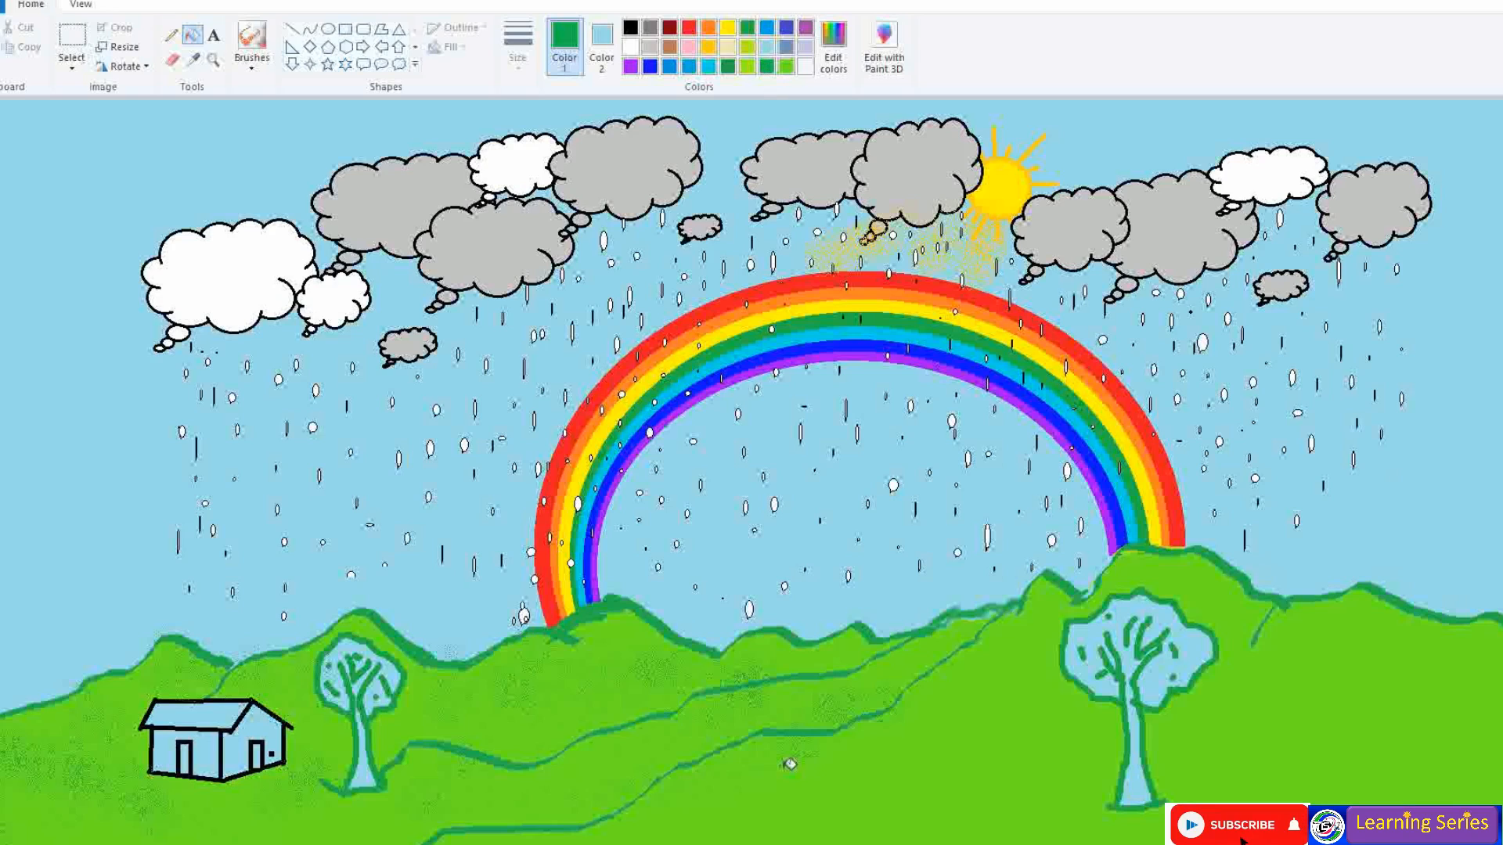
left_click(253, 35)
mouse_move(1045, 768)
left_mouse_down()
mouse_move(1128, 814)
mouse_move(1190, 775)
mouse_move(1456, 756)
left_mouse_up()
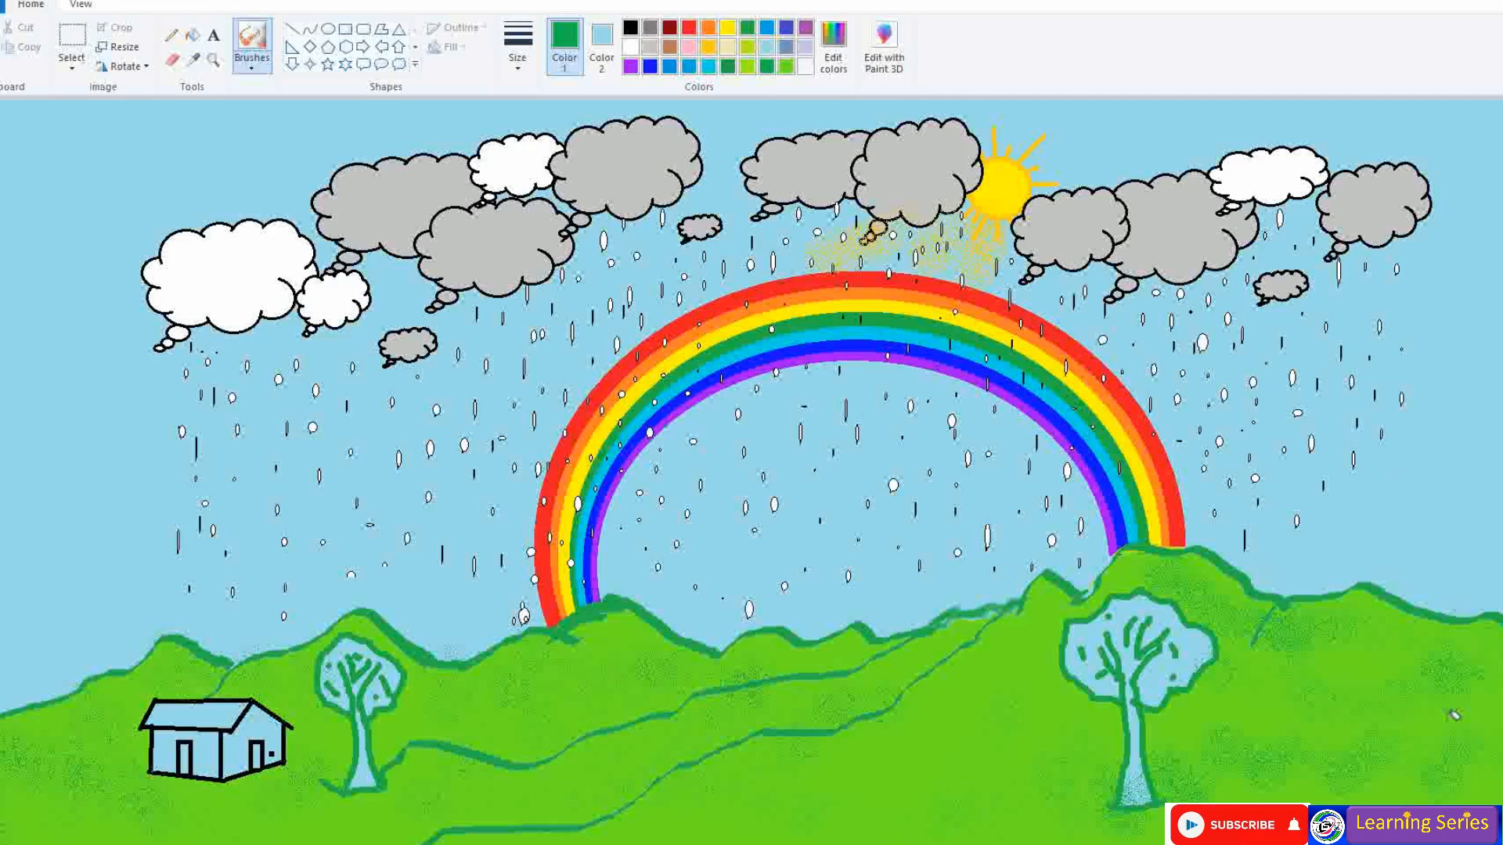
mouse_move(974, 735)
left_mouse_down()
mouse_move(1009, 706)
mouse_move(1126, 830)
left_mouse_up()
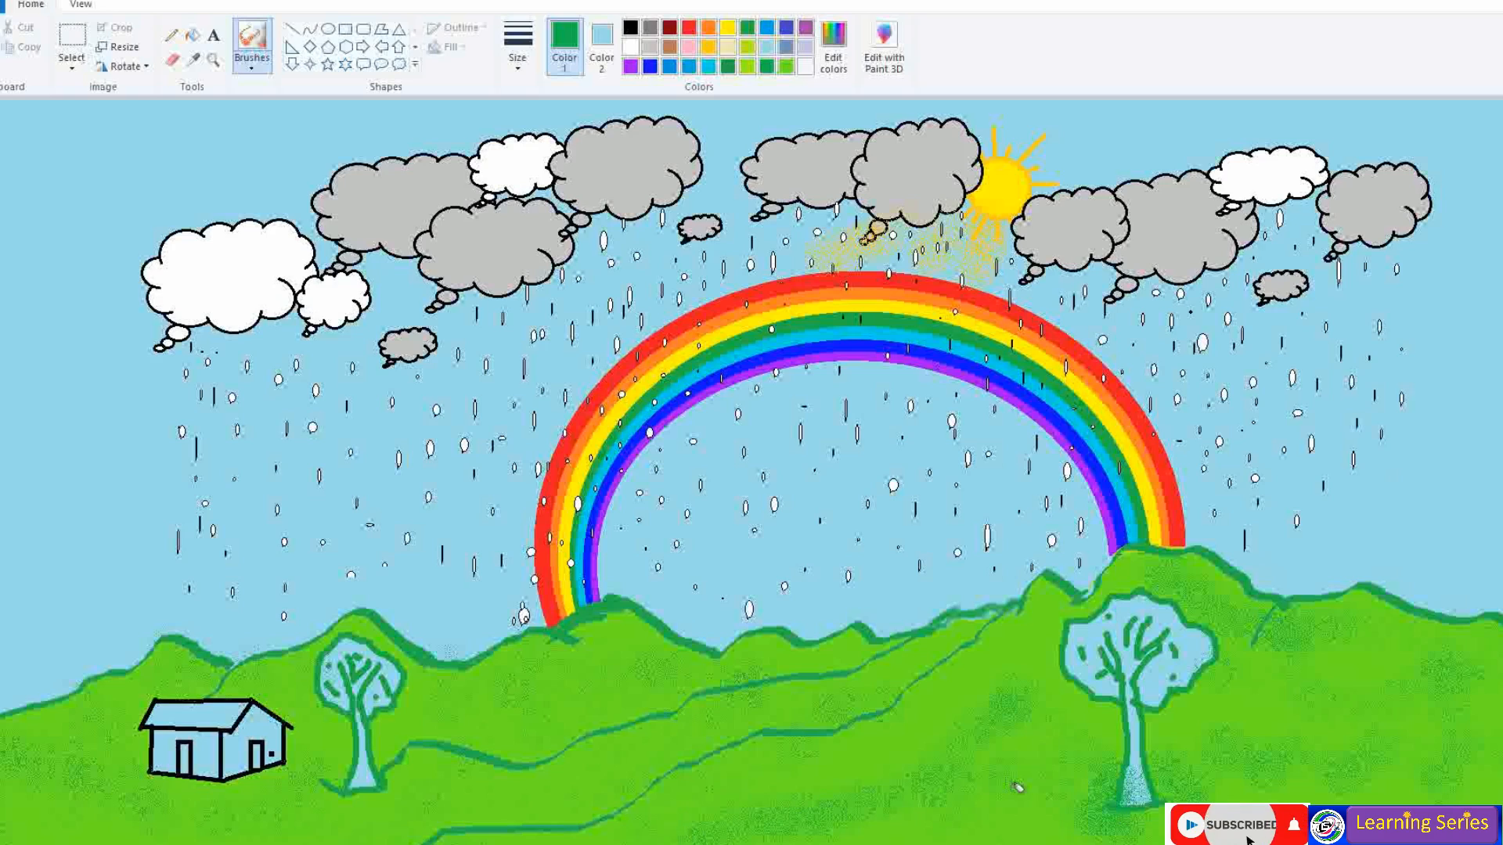